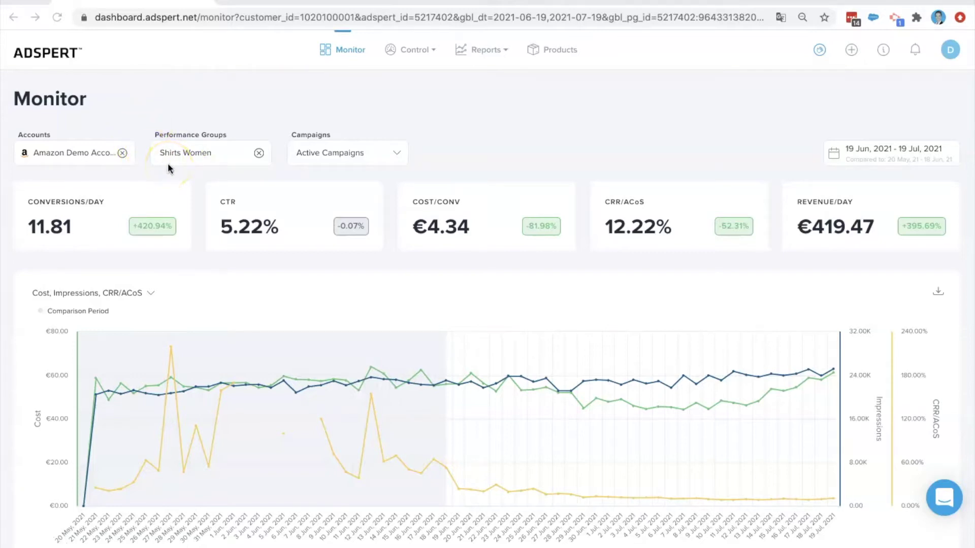
Filter the dashboard to the Clothes > Shirts > Women campaign for 19 Jun – 19 Jul 2021.
left_click(349, 159)
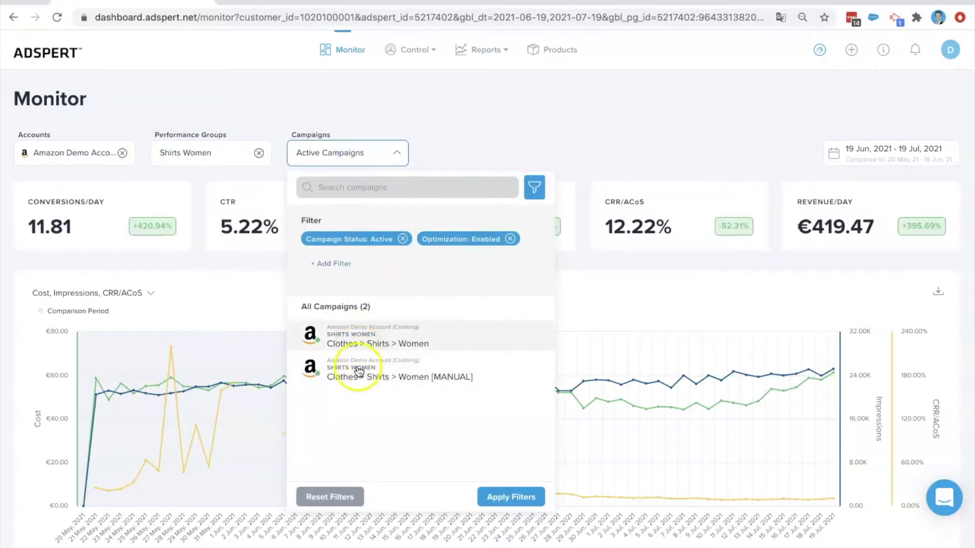
left_click(357, 335)
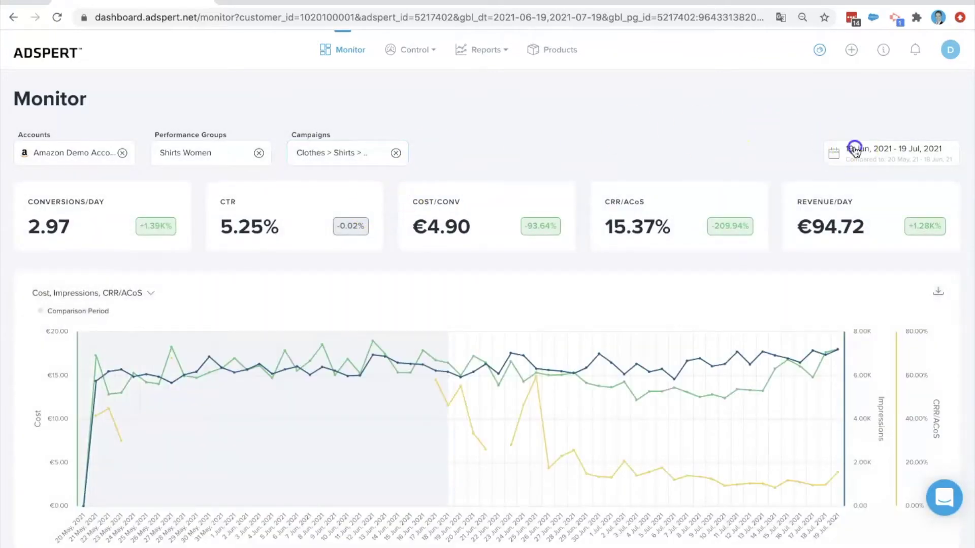
left_click(855, 152)
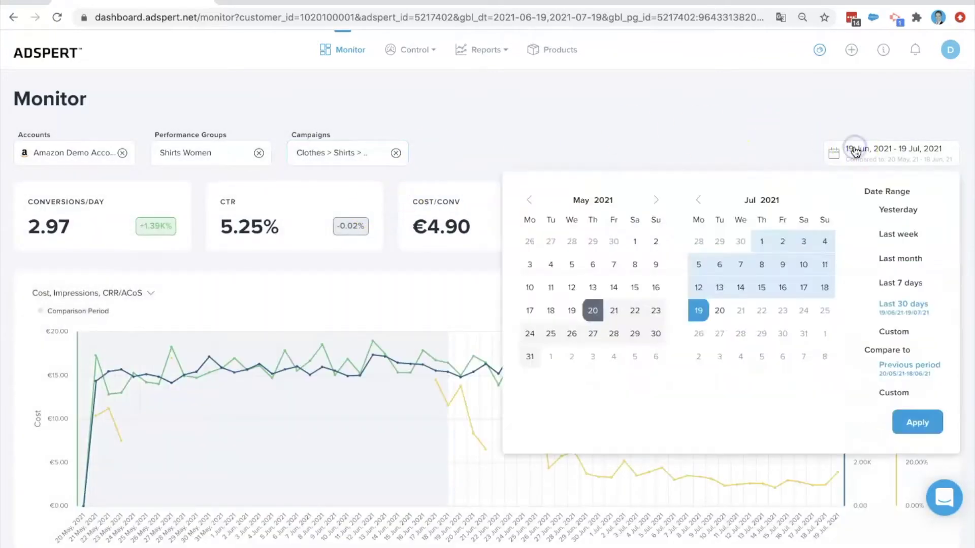
left_click(913, 420)
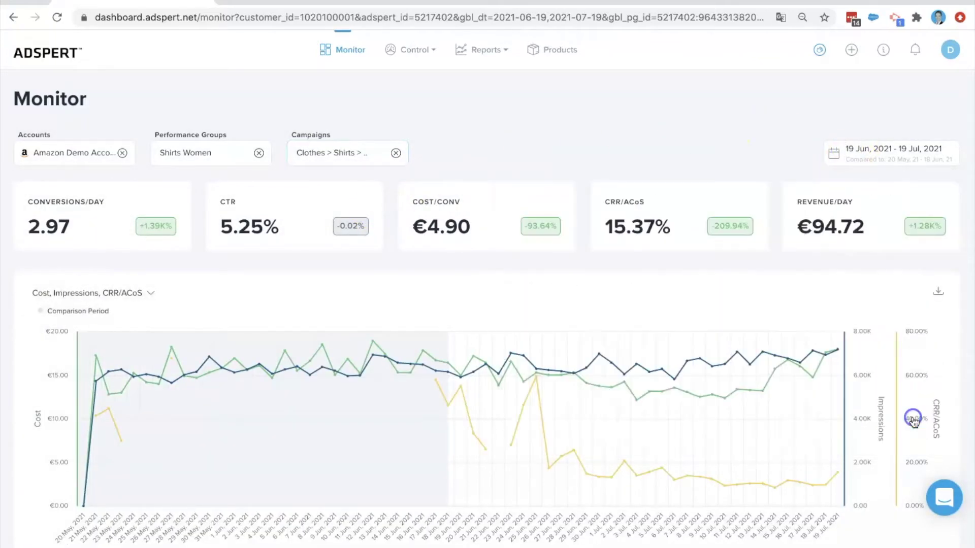
Swap Cost and Impressions for Clickthrough Rate and Conversions in the chart, and show its download options.
left_click(151, 293)
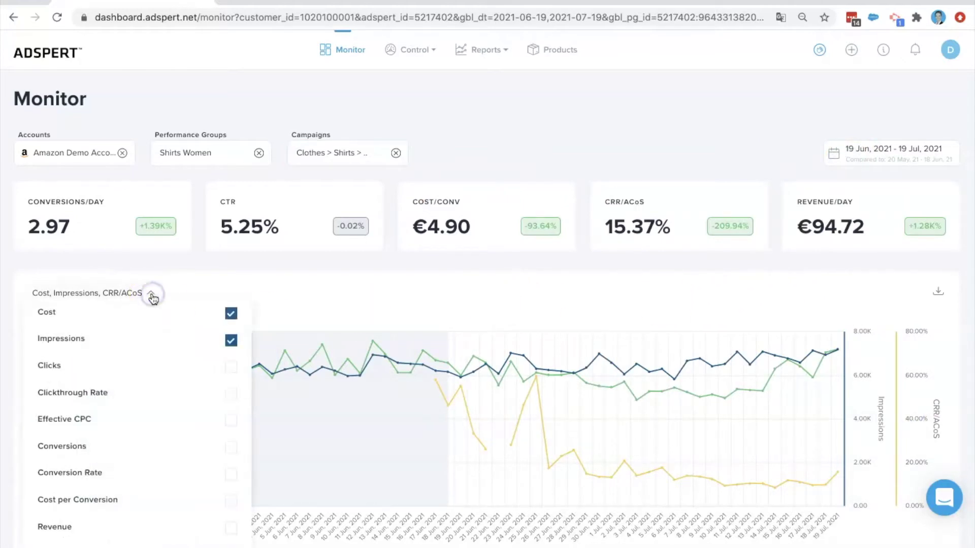
left_click(230, 315)
left_click(231, 341)
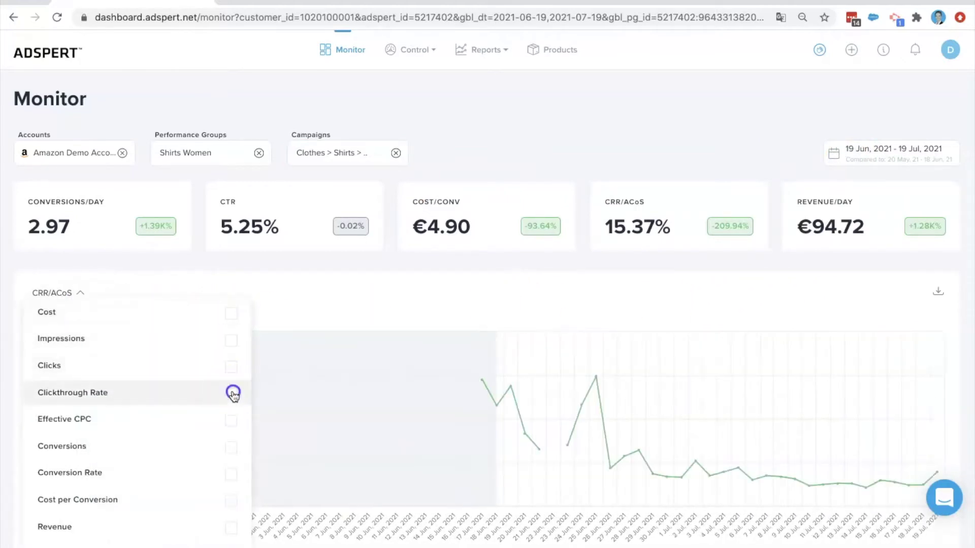
left_click(233, 393)
left_click(231, 449)
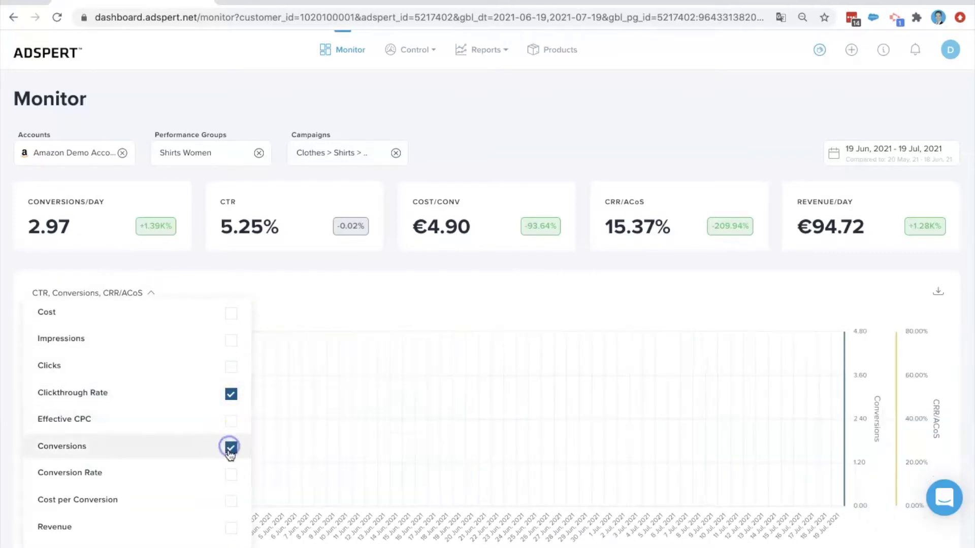
left_click_drag(231, 472, 229, 295)
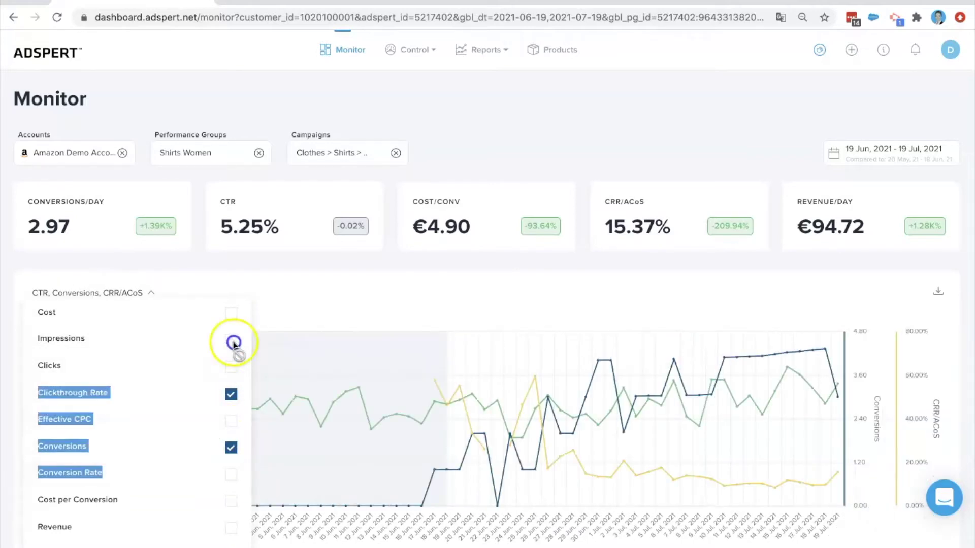
left_click(229, 296)
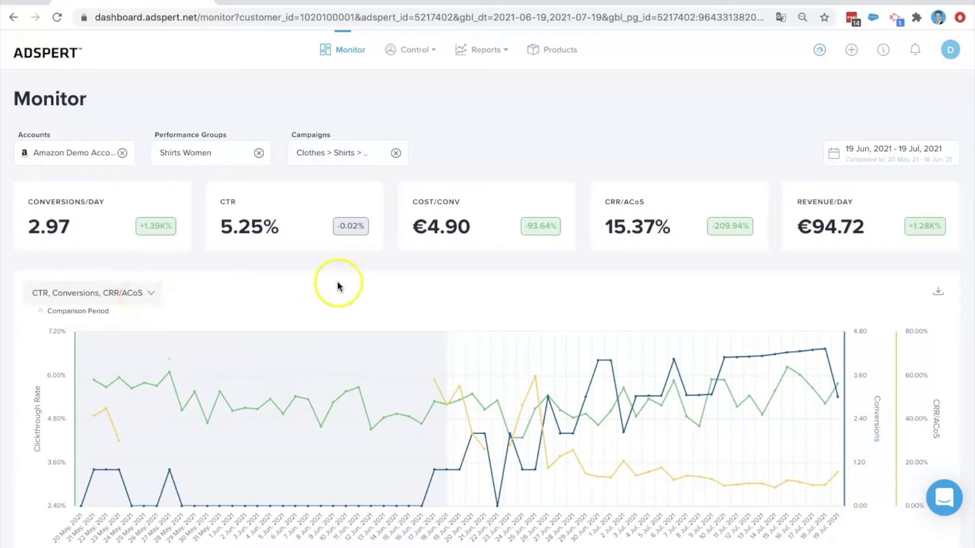
left_click(938, 294)
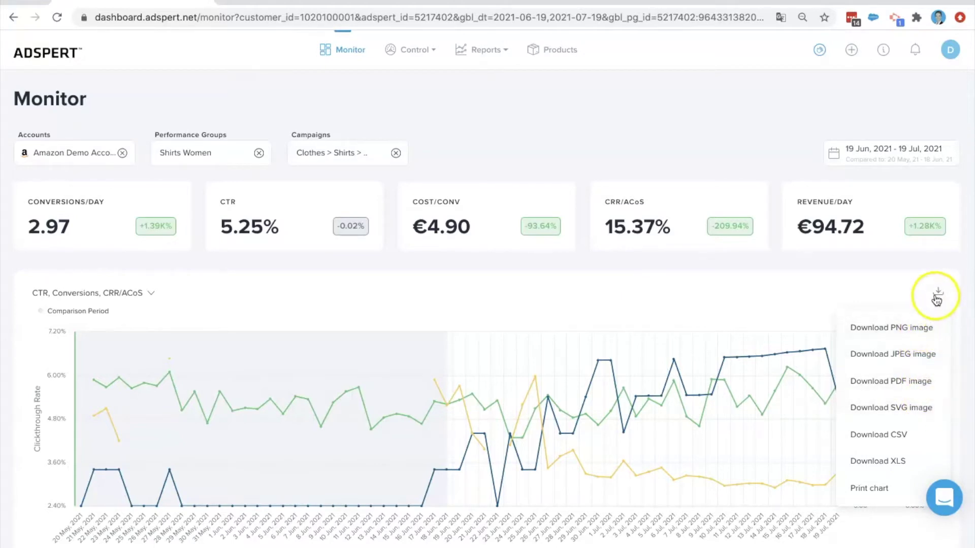
scroll(938, 298, "down", 3)
scroll(941, 174, "down", 1)
scroll(943, 176, "down", 2)
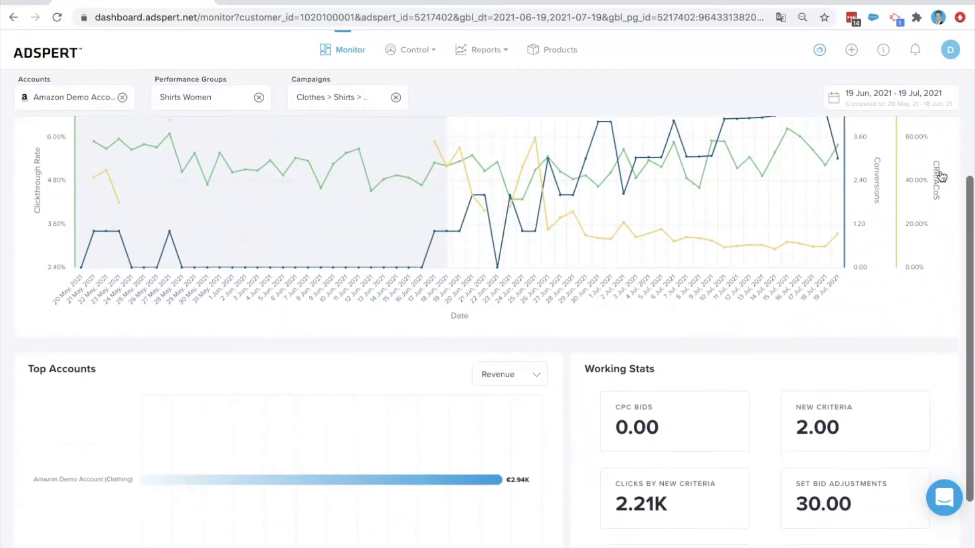
scroll(940, 175, "down", 1)
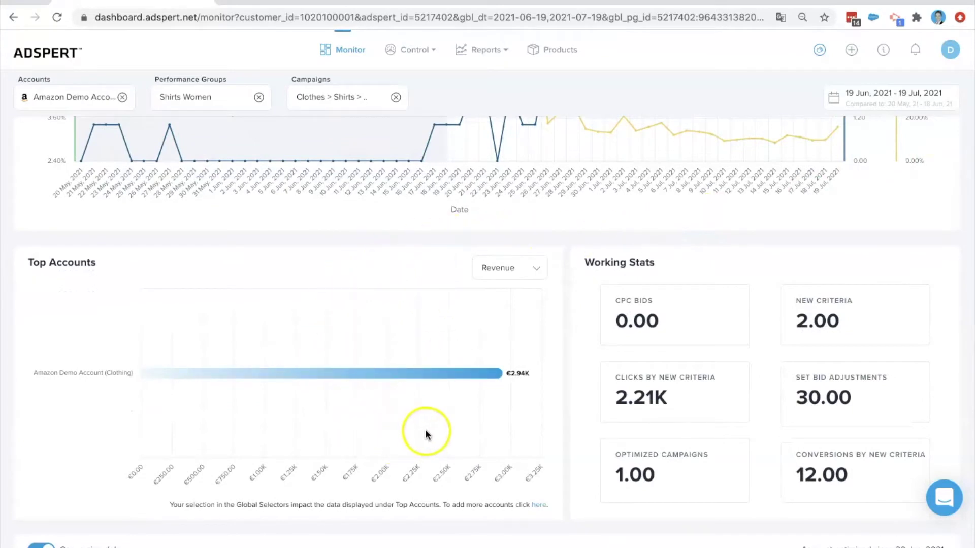
Review the Top Accounts ranking metrics, keeping Revenue selected.
left_click(511, 271)
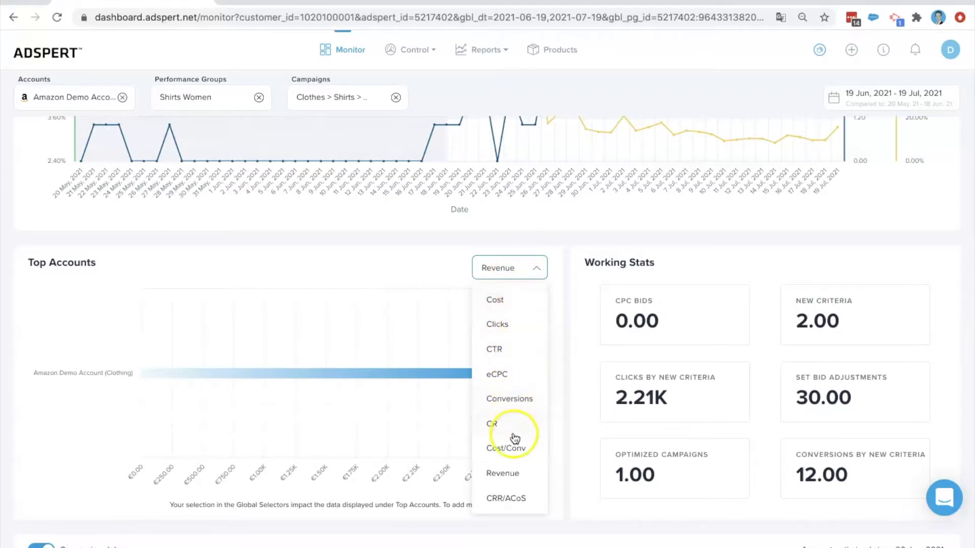
left_click(531, 269)
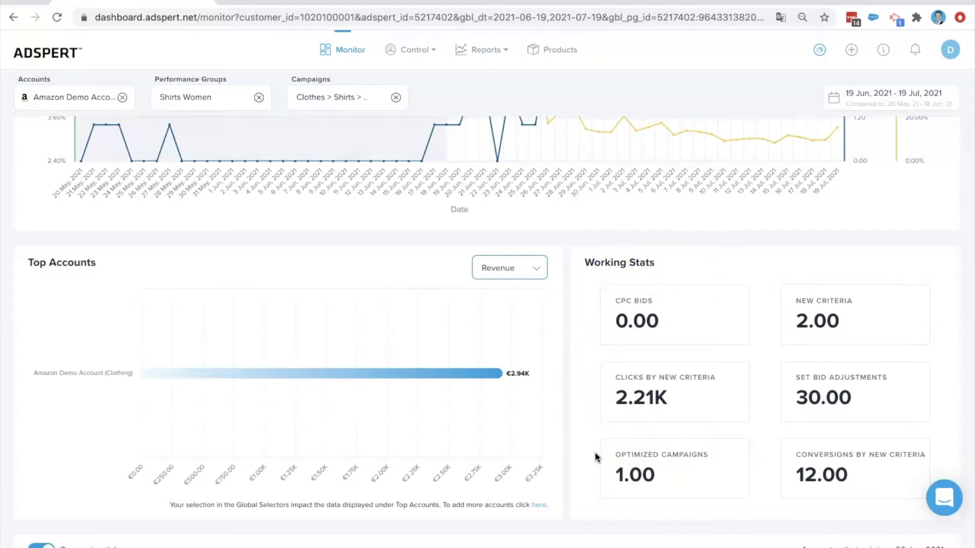
left_click(412, 51)
Go to Goals & Promotions and edit the Shirts Women group's 10.00% ACoS goal.
left_click(406, 90)
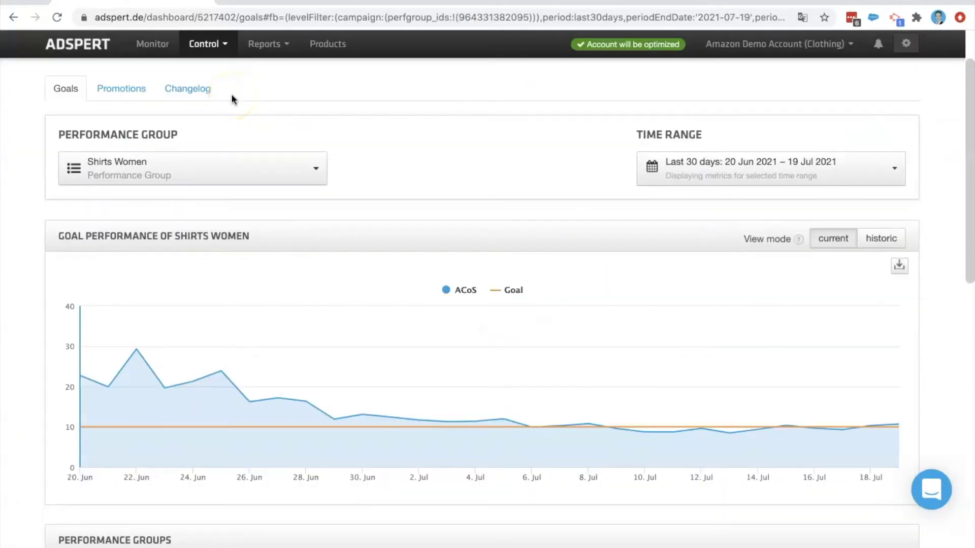
scroll(231, 100, "down", 2)
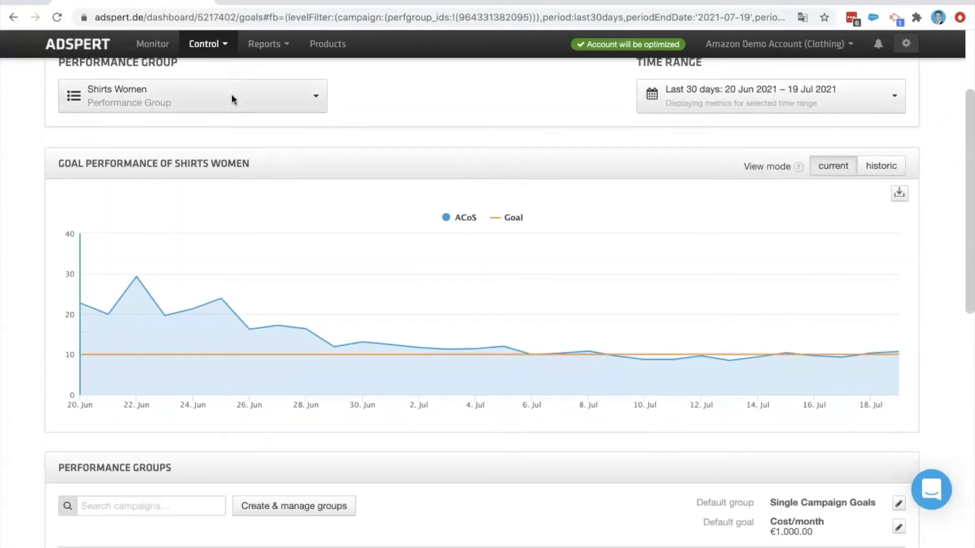
scroll(232, 98, "down", 2)
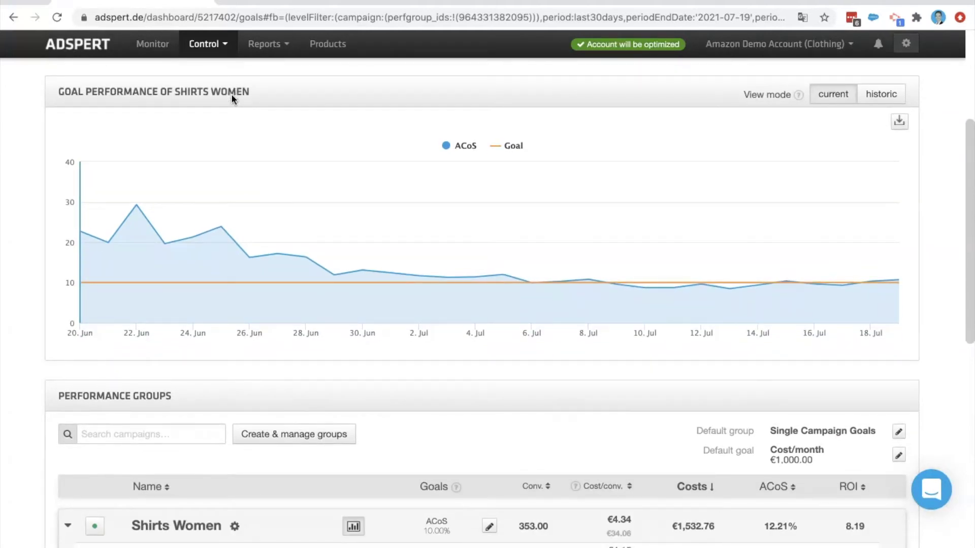
scroll(231, 94, "down", 2)
scroll(231, 94, "down", 2)
scroll(231, 93, "down", 2)
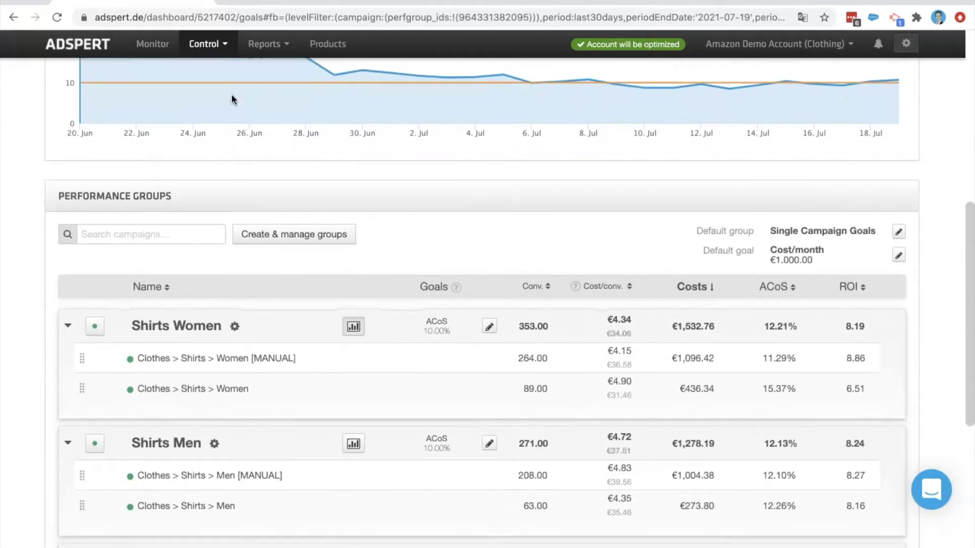
scroll(231, 99, "down", 1)
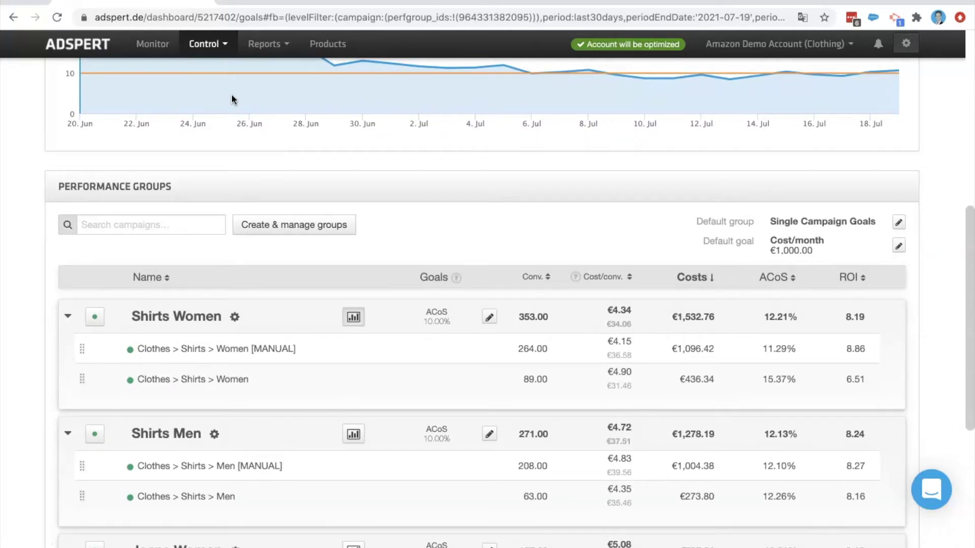
scroll(231, 99, "down", 1)
left_click(489, 264)
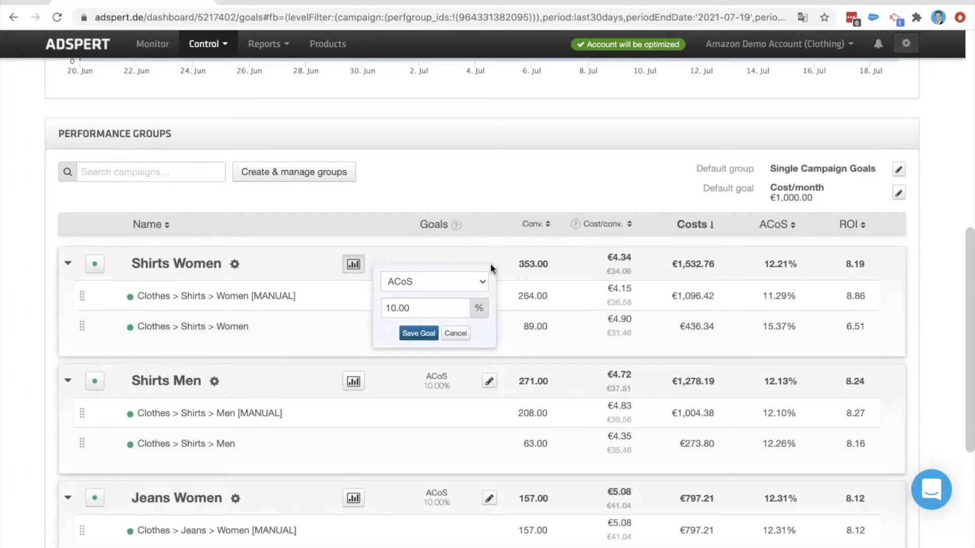
Browse the goal types for Shirts Women, keep ACoS, and cancel the edit unsaved.
left_click(476, 282)
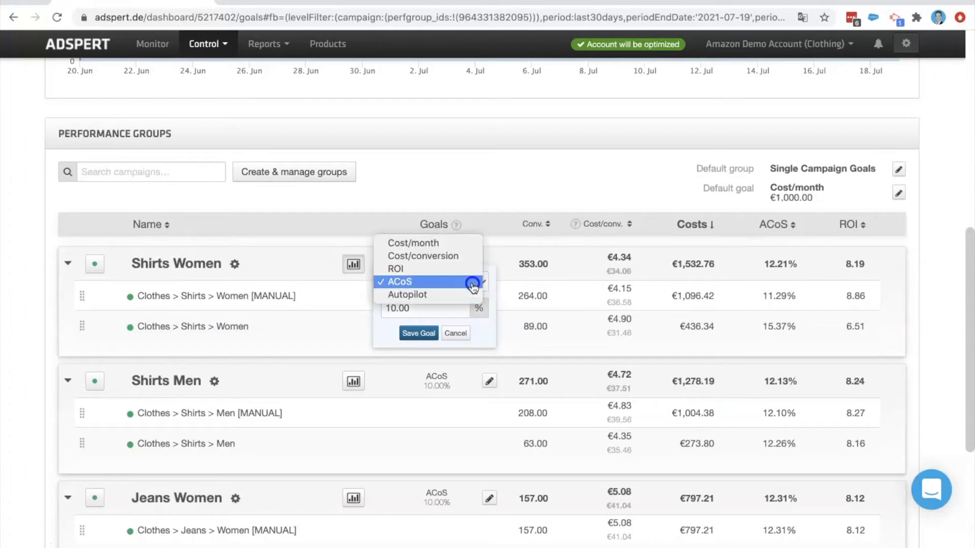
left_click(445, 263)
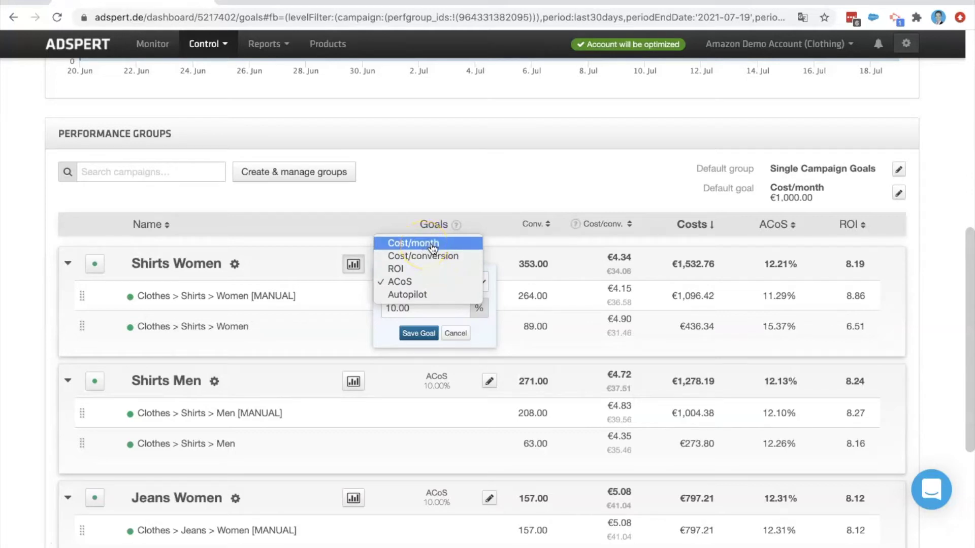
left_click(456, 334)
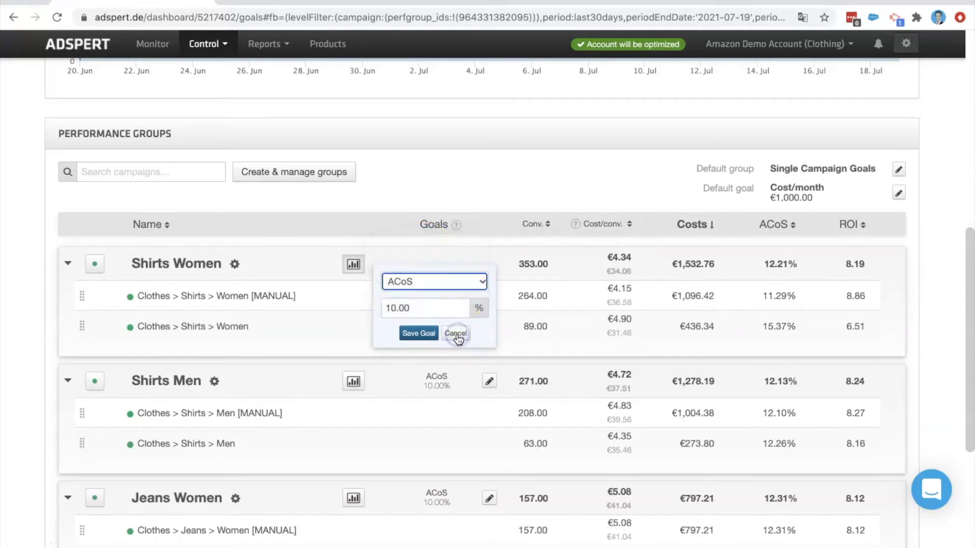
left_click(705, 275)
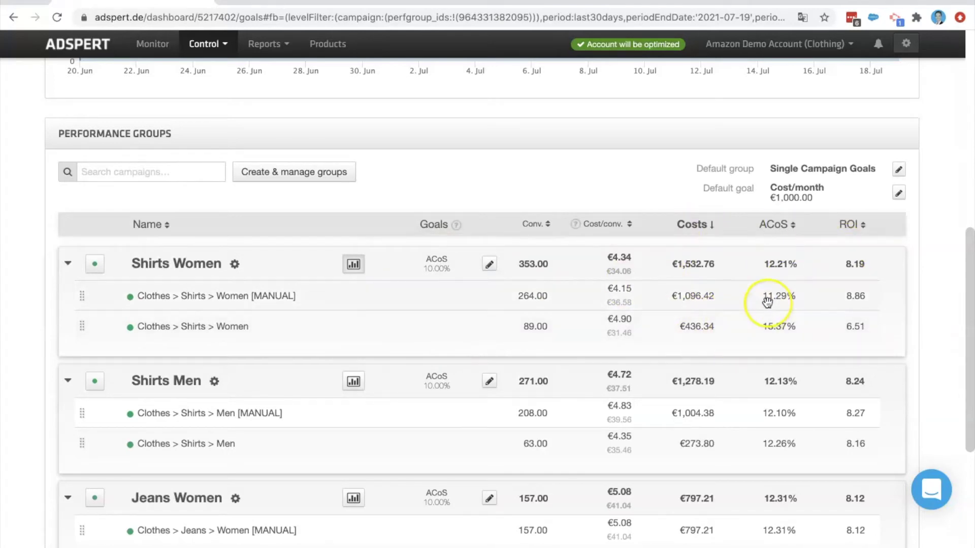
scroll(766, 303, "up", 1)
scroll(767, 303, "up", 1)
scroll(767, 302, "up", 2)
scroll(766, 302, "up", 1)
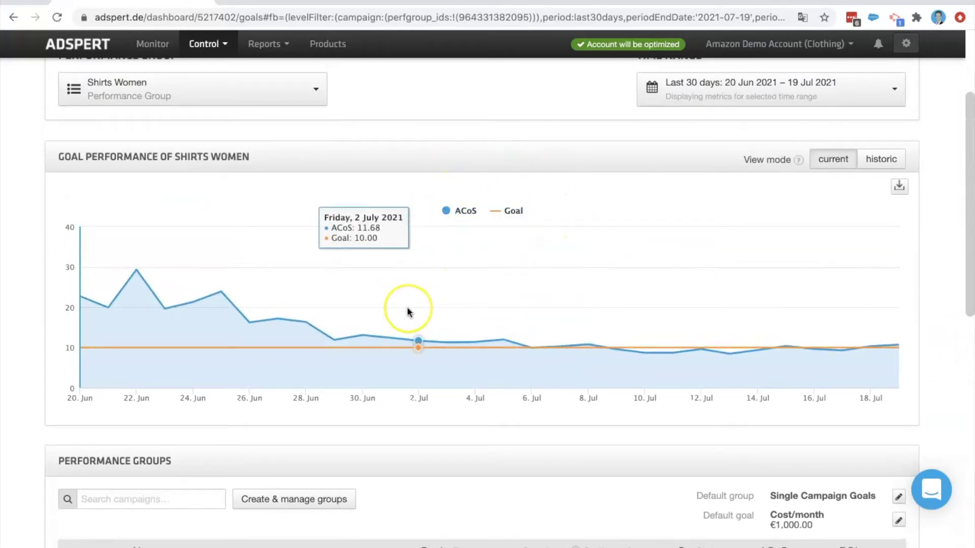
scroll(409, 309, "up", 1)
scroll(406, 307, "up", 1)
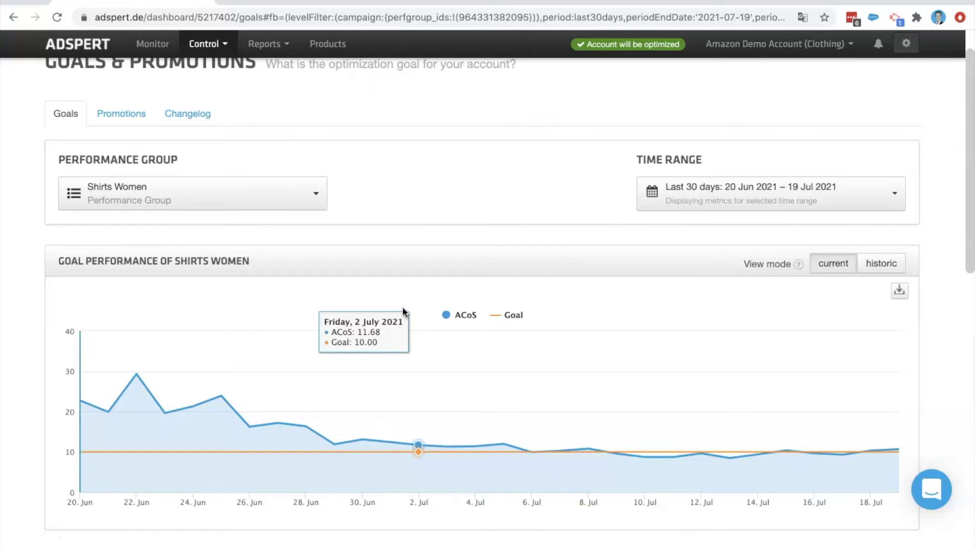
Open the Log report for Shirts Women and switch to its bid adjustments.
left_click(264, 47)
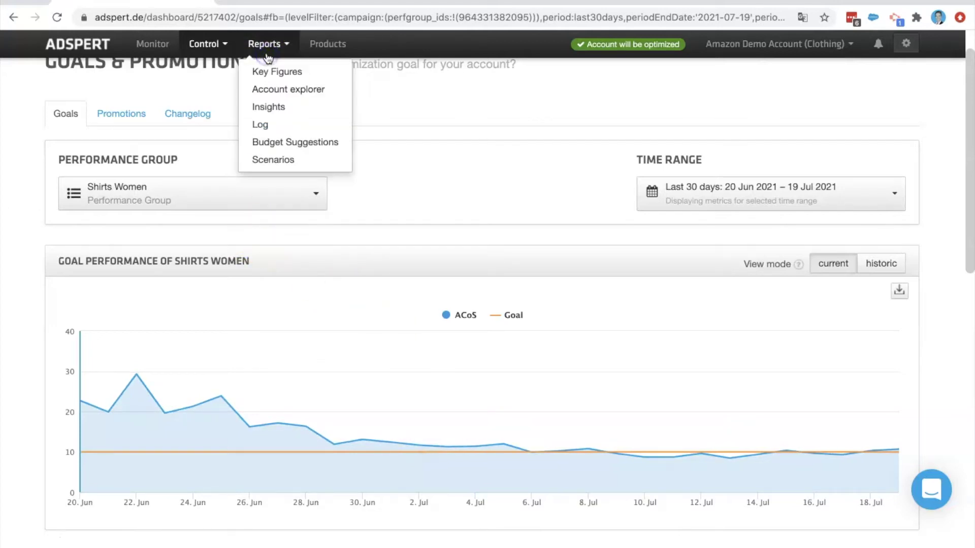
left_click(269, 127)
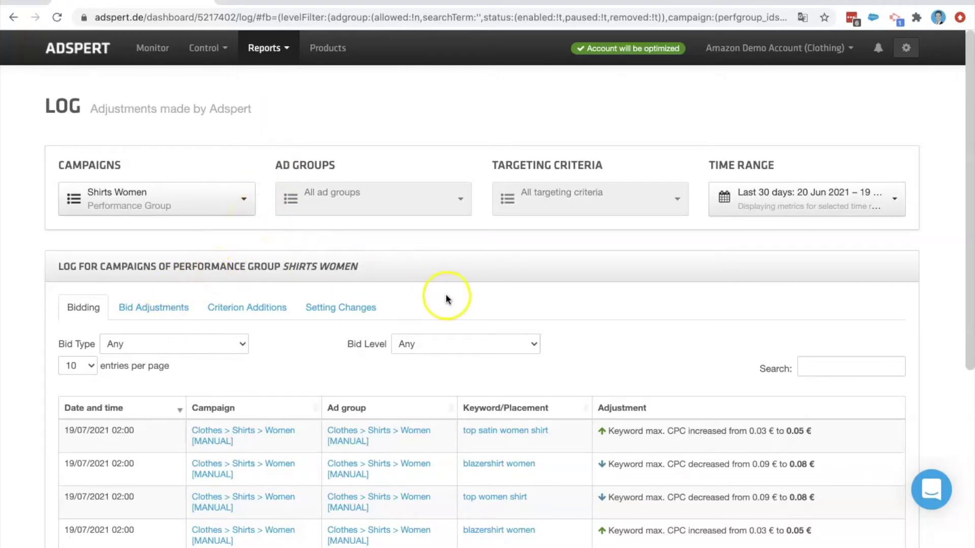
scroll(599, 377, "down", 1)
scroll(599, 390, "down", 3)
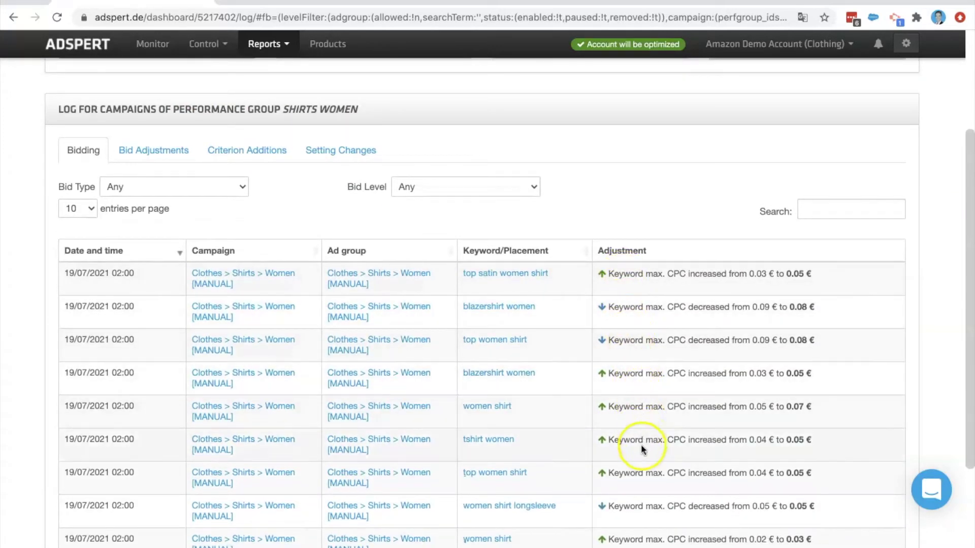
scroll(640, 449, "up", 1)
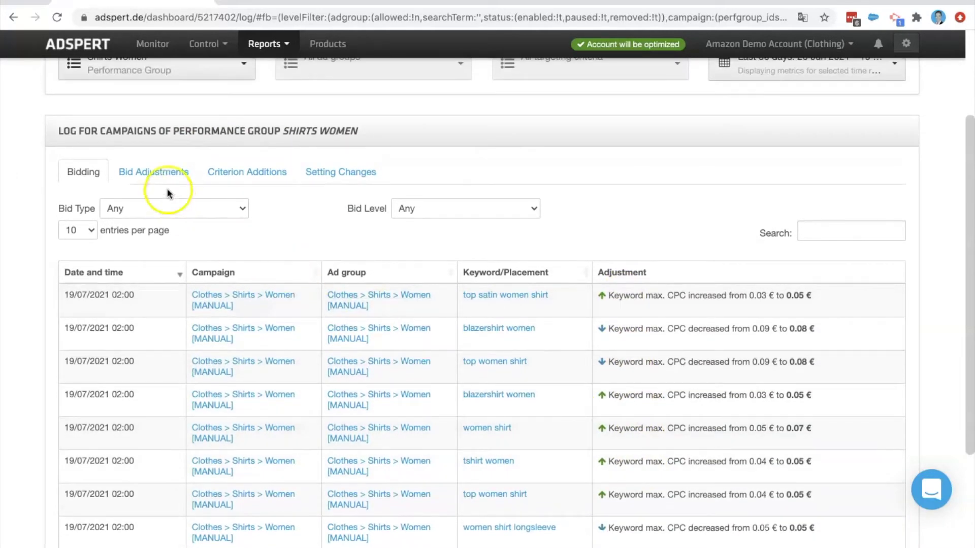
left_click(159, 174)
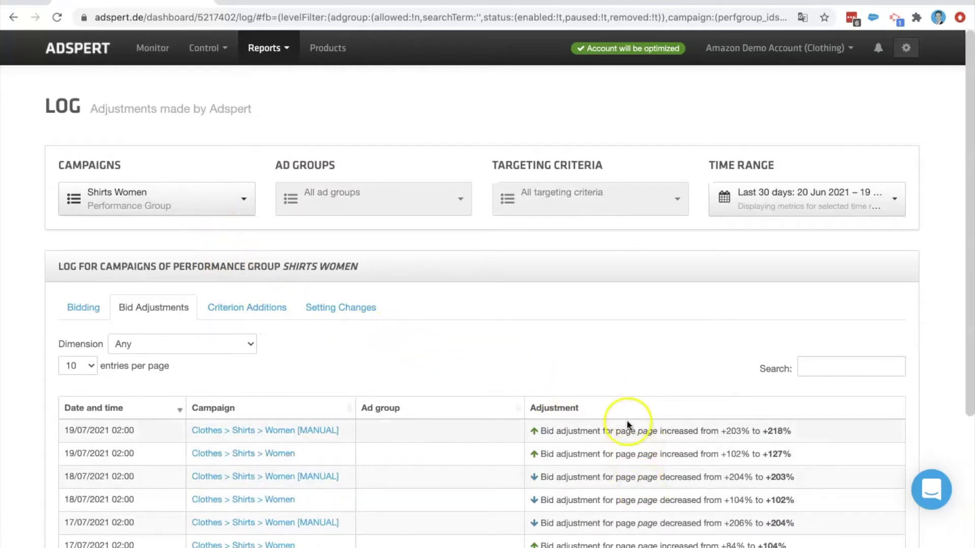
Switch the log to criterion additions, then to campaign setting changes.
left_click(268, 310)
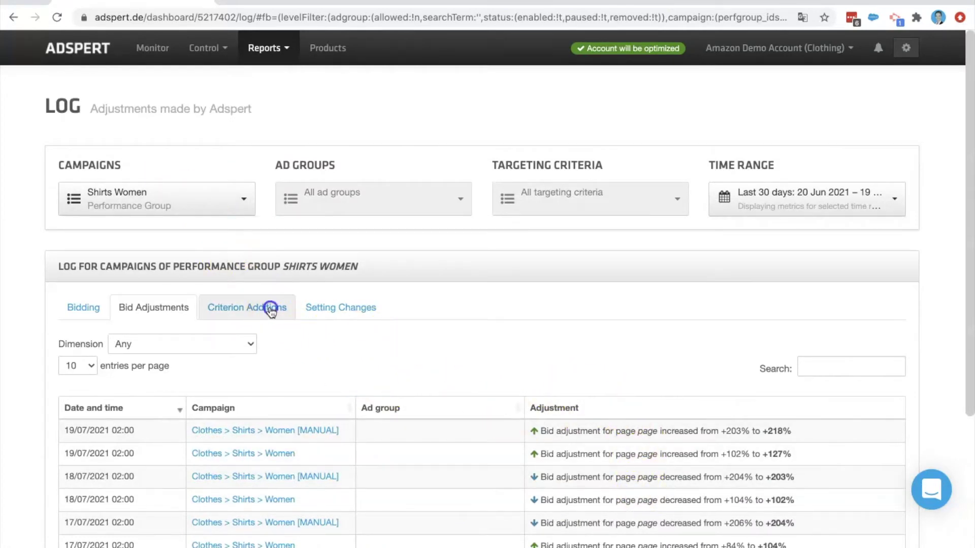
scroll(379, 372, "down", 1)
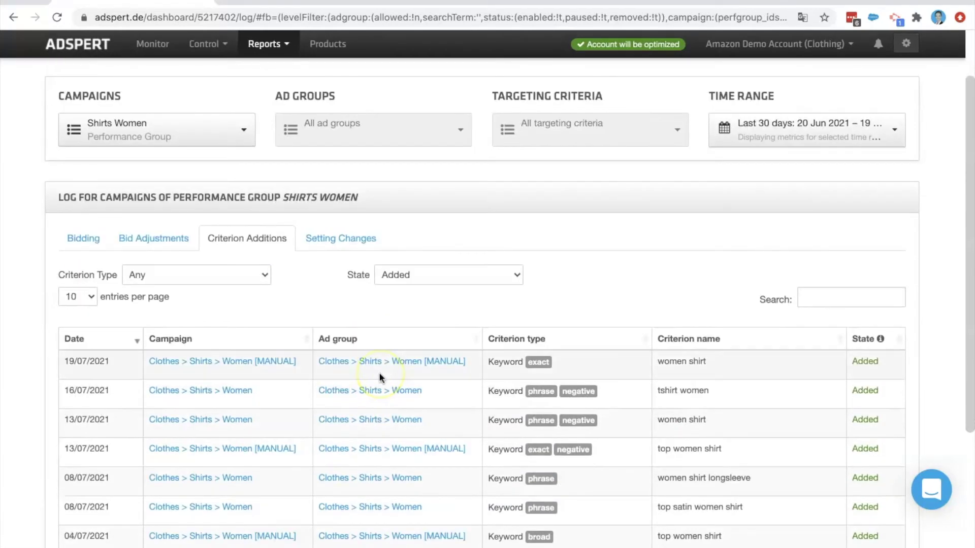
scroll(379, 372, "down", 1)
scroll(379, 372, "down", 2)
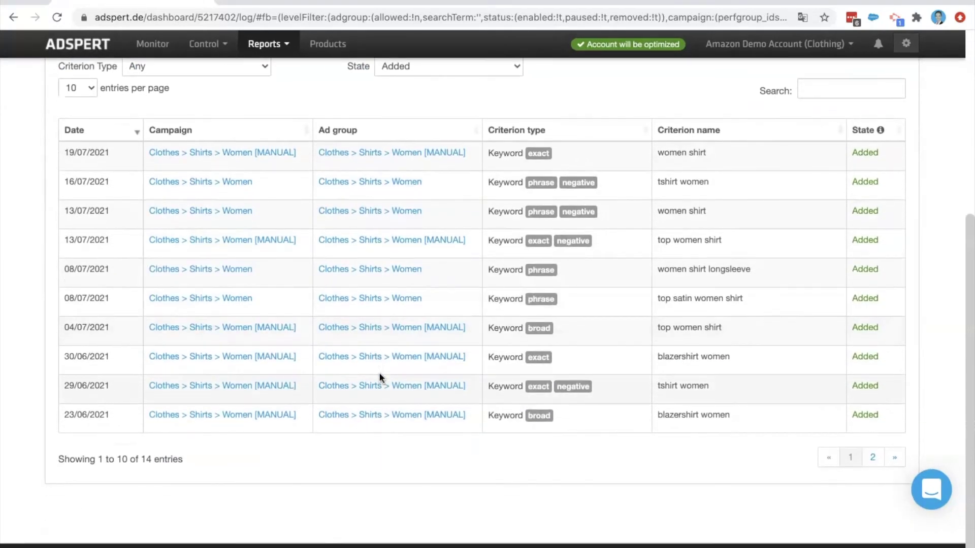
scroll(379, 372, "up", 2)
scroll(379, 373, "up", 1)
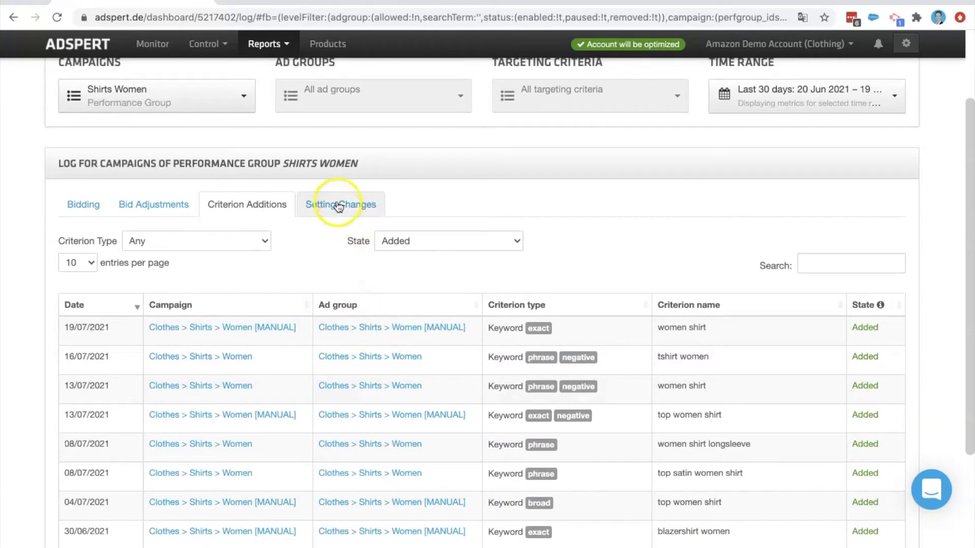
left_click(337, 205)
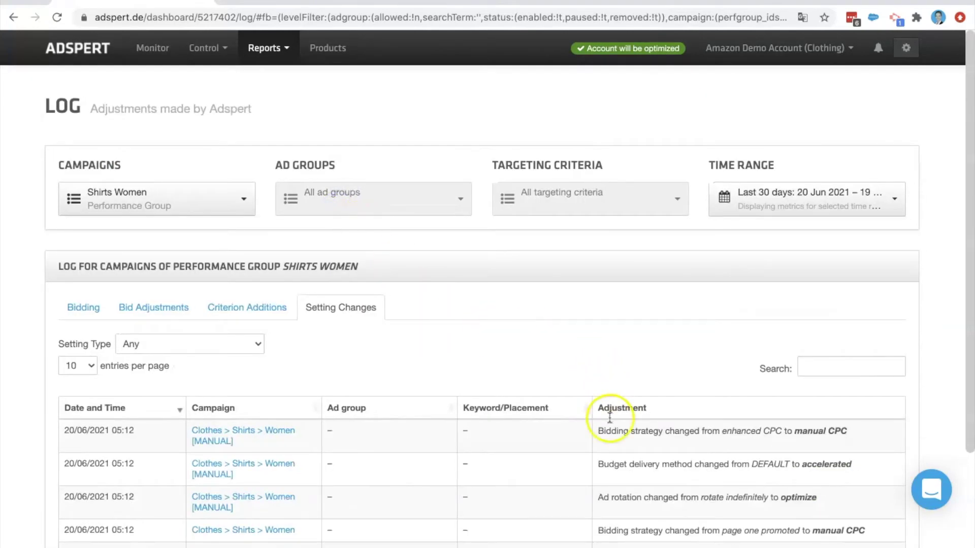
scroll(610, 436, "down", 2)
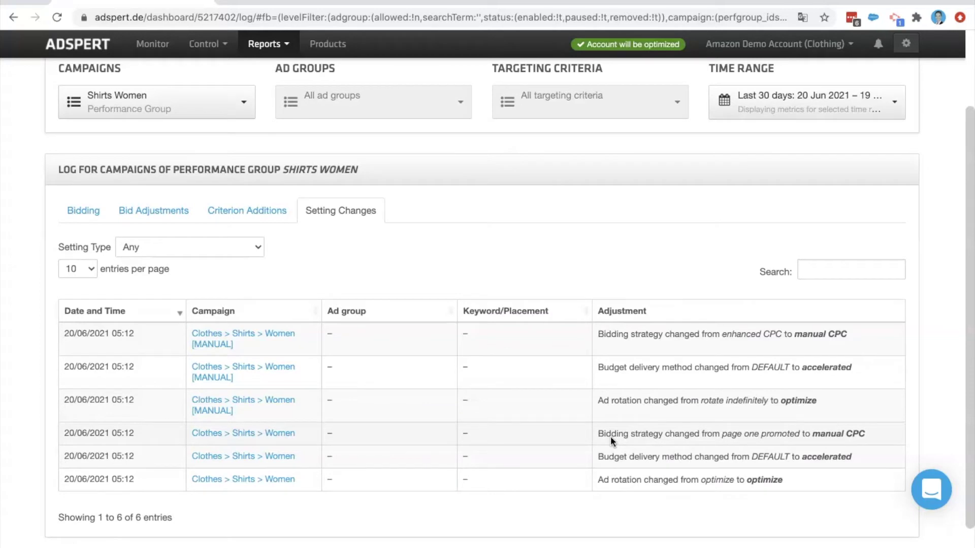
scroll(464, 246, "up", 1)
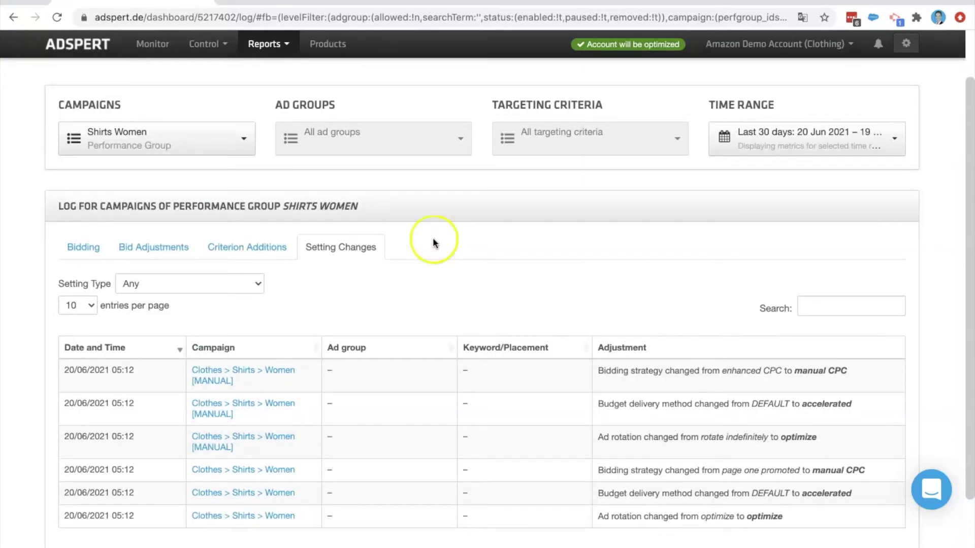
Open Key Figures and glance at its campaign filter and date range options without changing them.
left_click(273, 47)
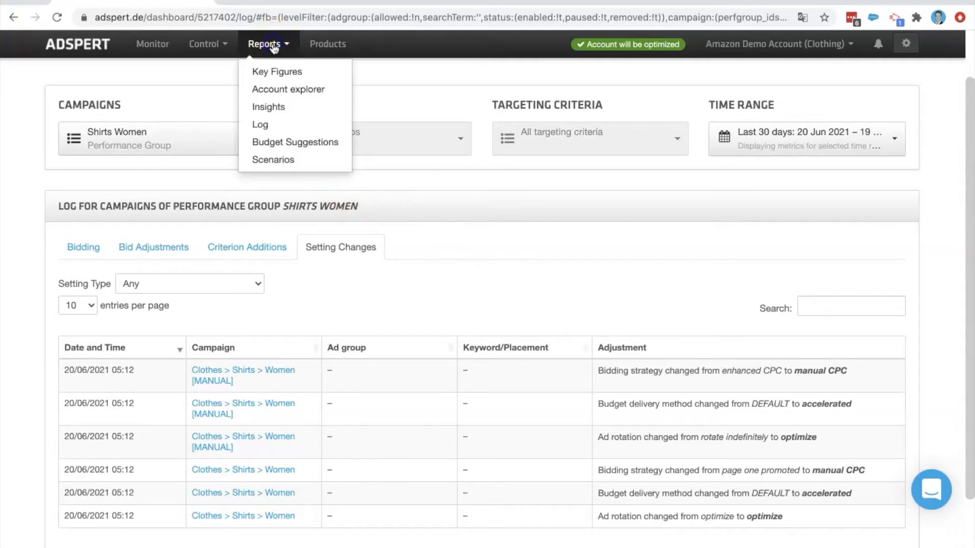
left_click(271, 74)
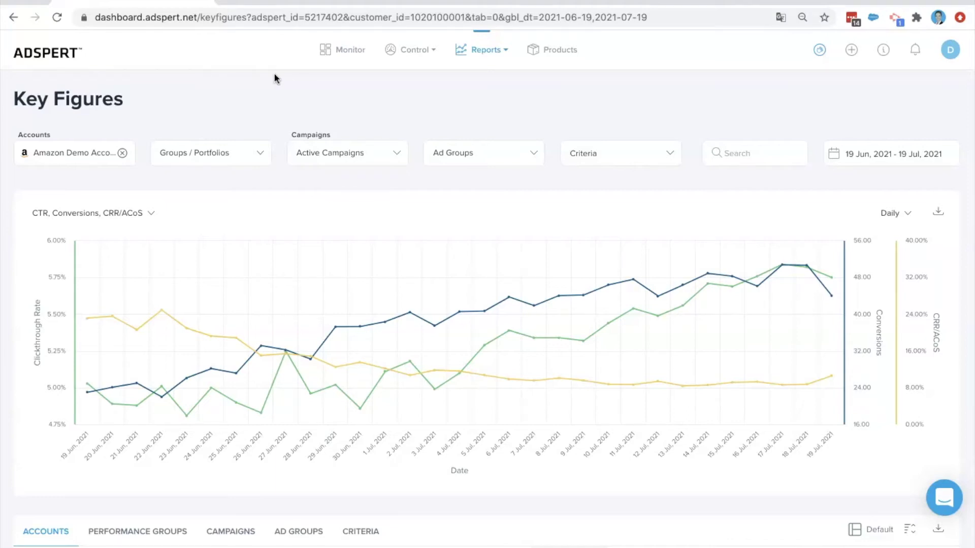
left_click(314, 153)
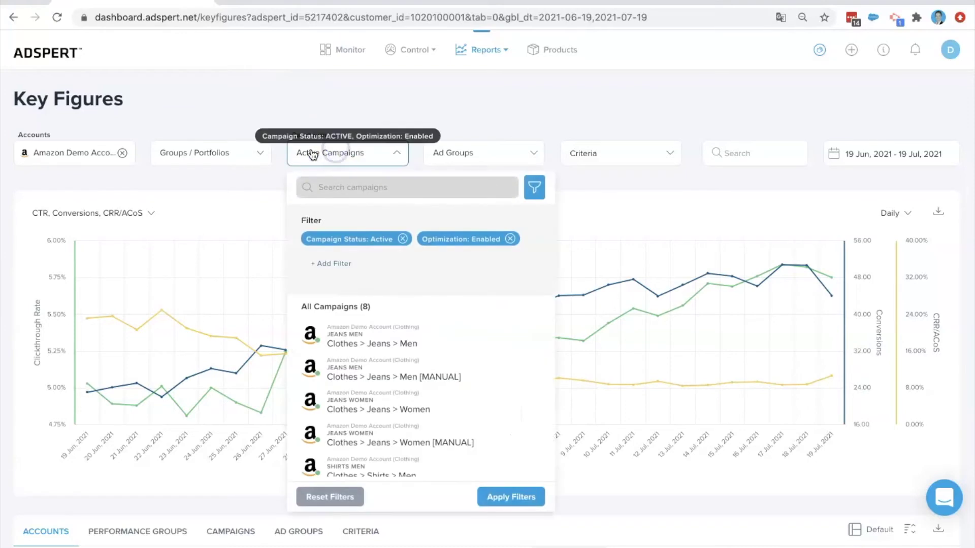
left_click(355, 154)
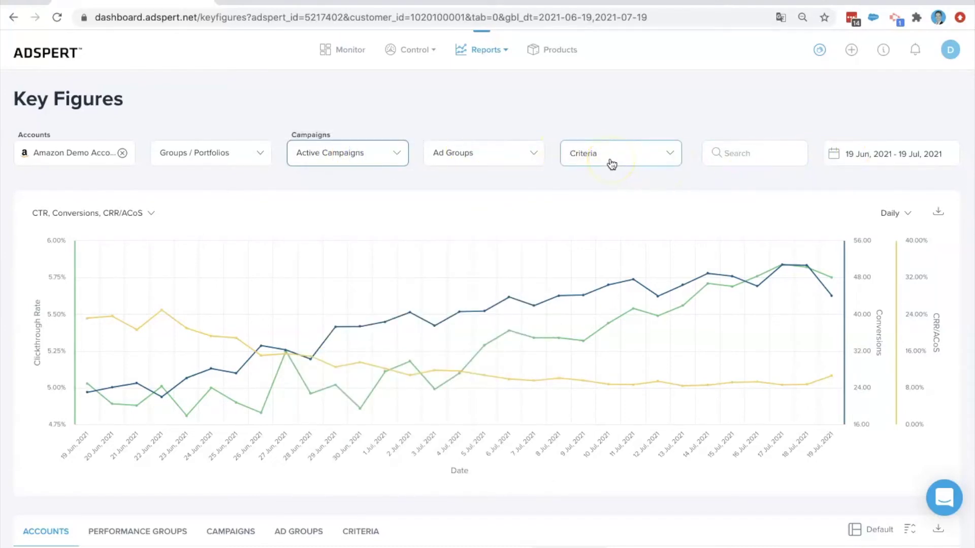
left_click(853, 153)
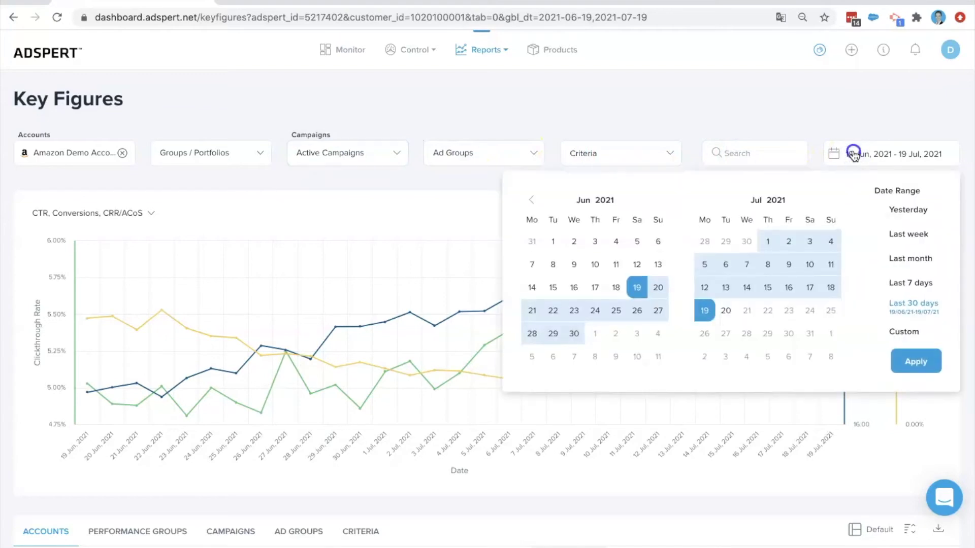
left_click(854, 153)
scroll(457, 343, "down", 3)
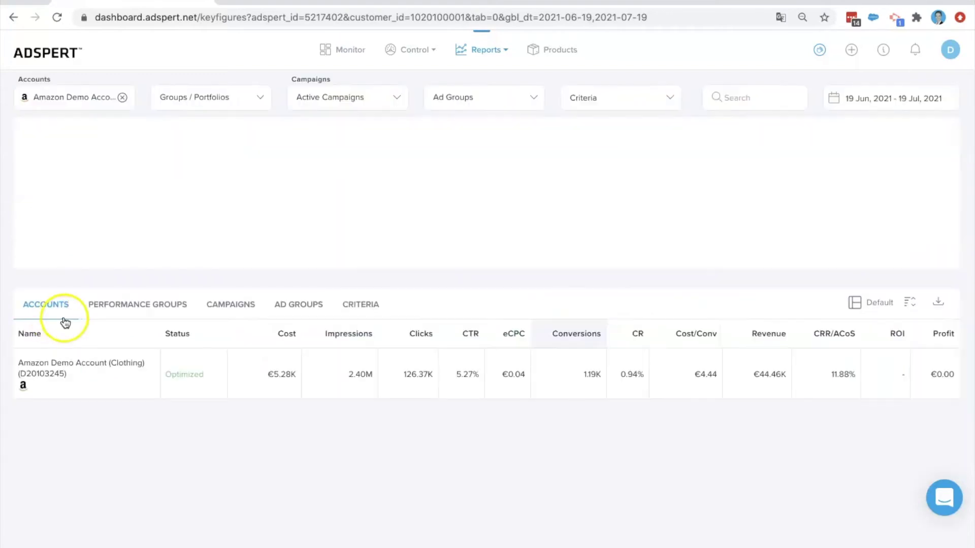
left_click(50, 318)
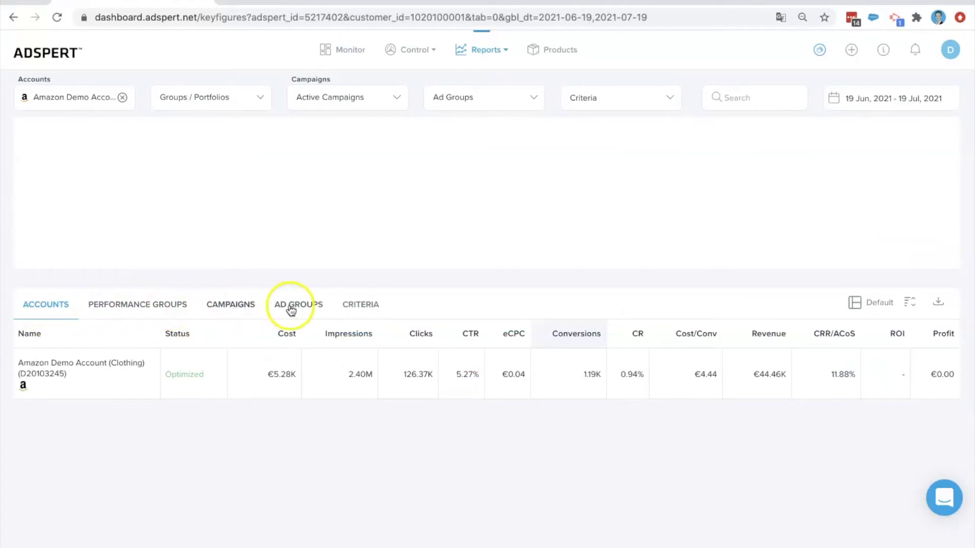
left_click(362, 306)
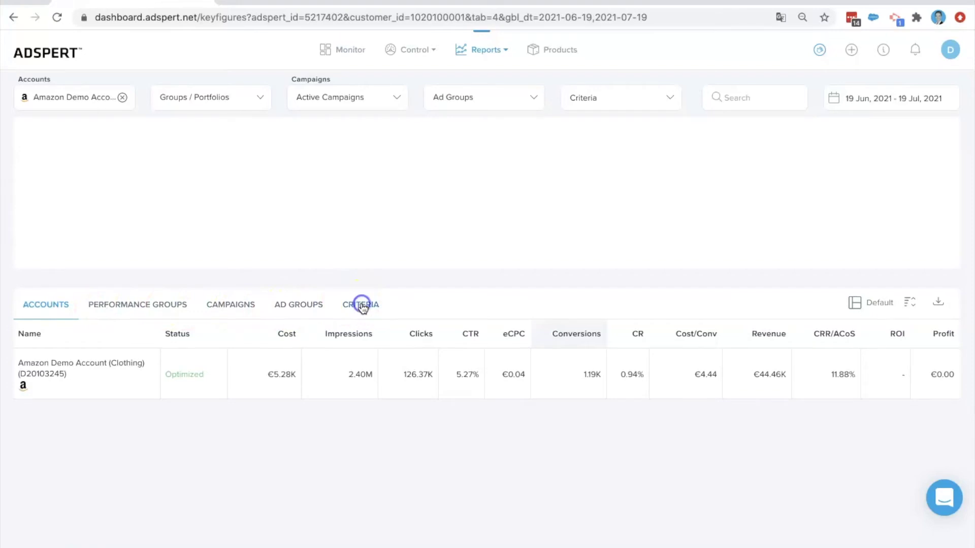
scroll(229, 372, "down", 1)
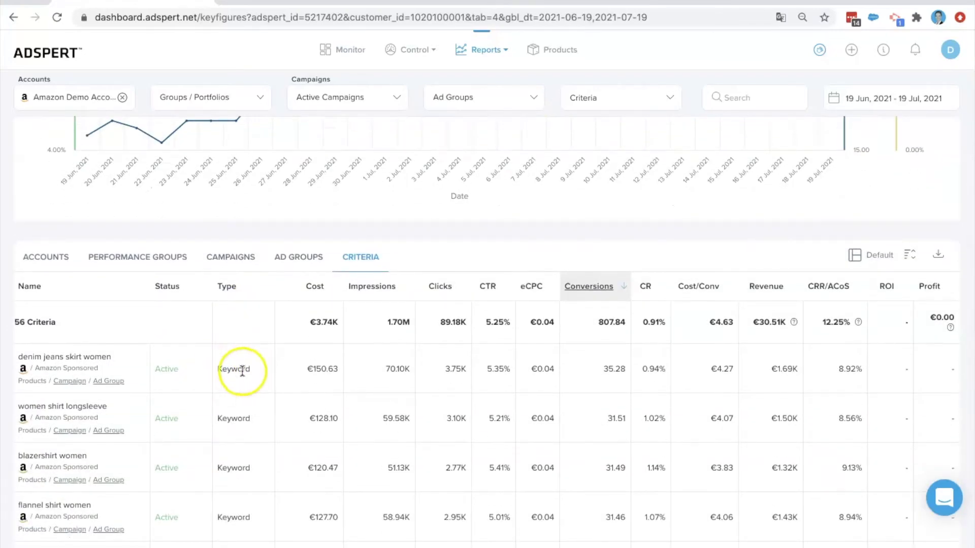
scroll(242, 418, "down", 1)
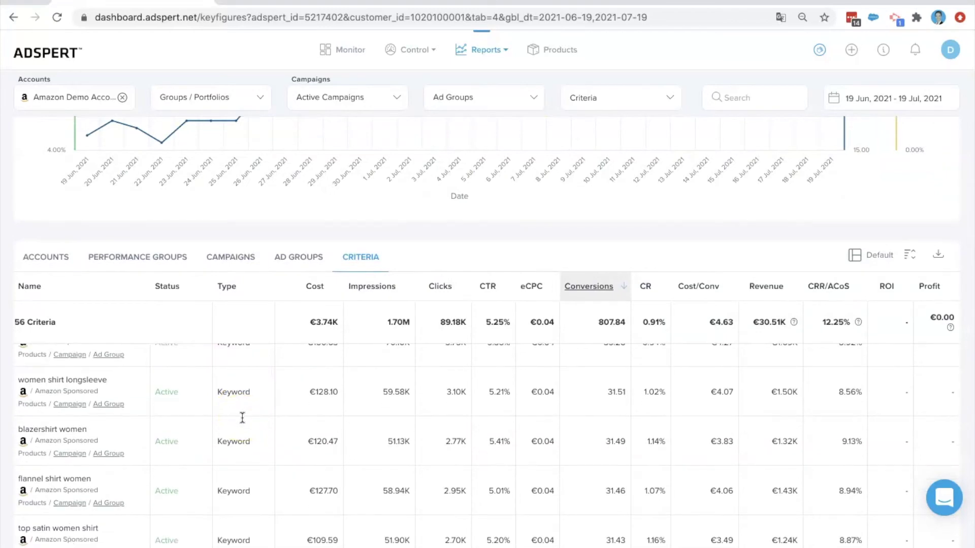
scroll(243, 419, "up", 1)
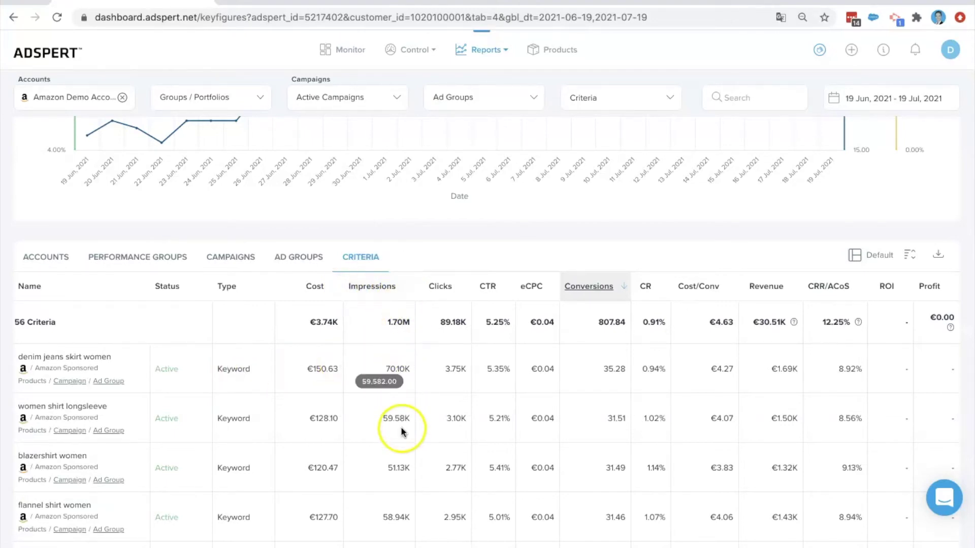
left_click(179, 429)
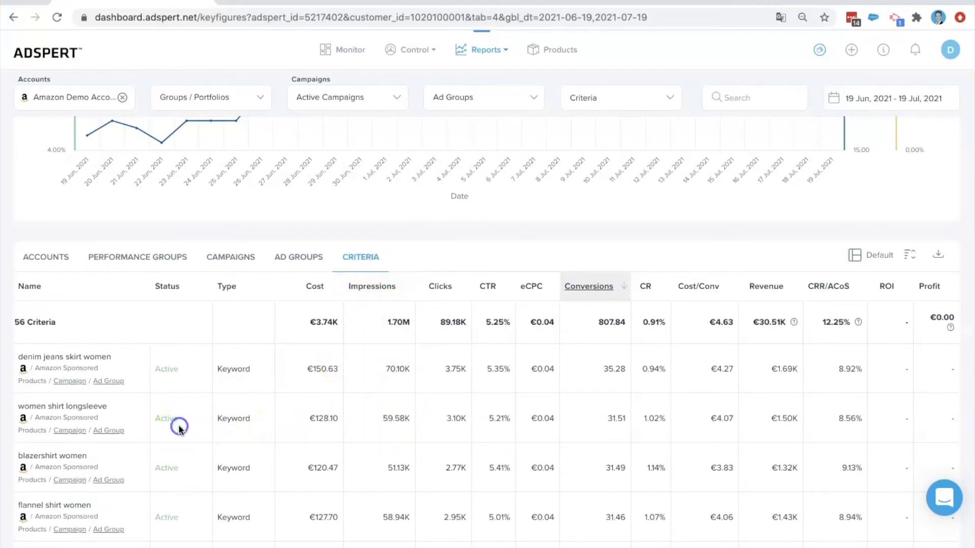
Open Scenarios and place a new CRR/ACoS goal near 13% on the cost curve.
left_click(478, 55)
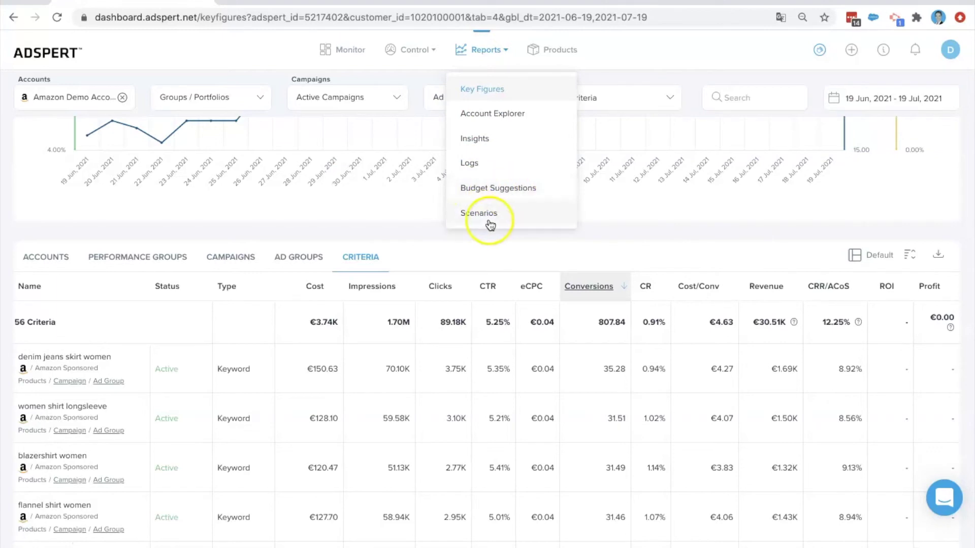
left_click(472, 217)
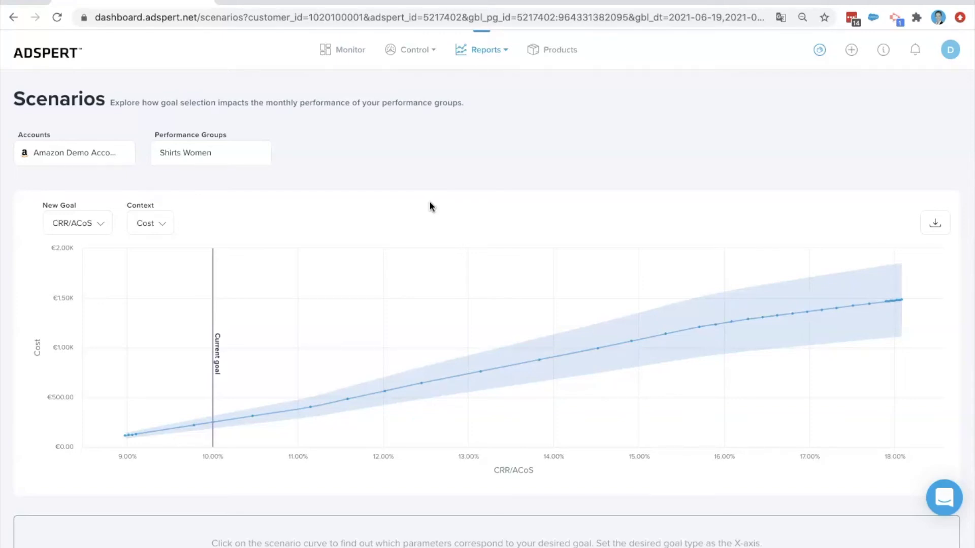
left_click(396, 149)
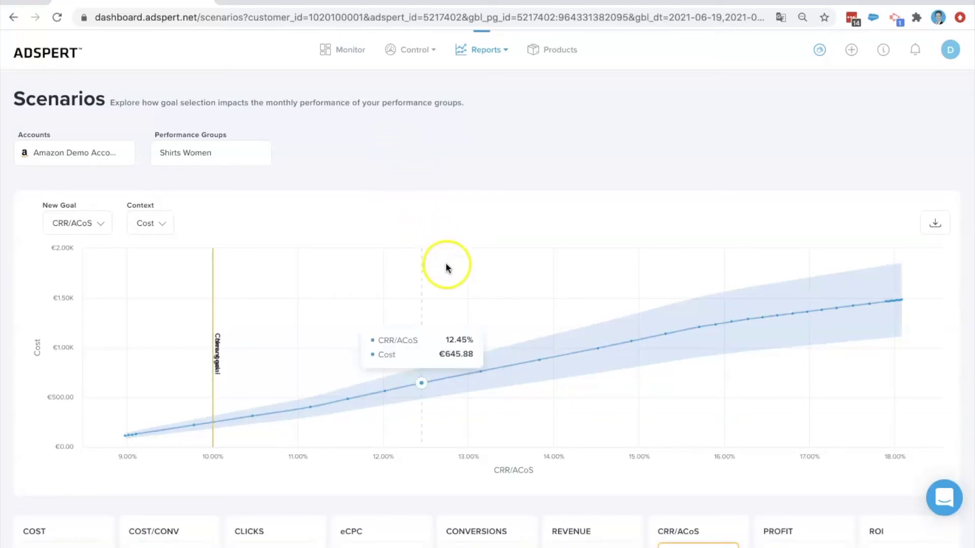
mouse_move(480, 371)
left_click(480, 370)
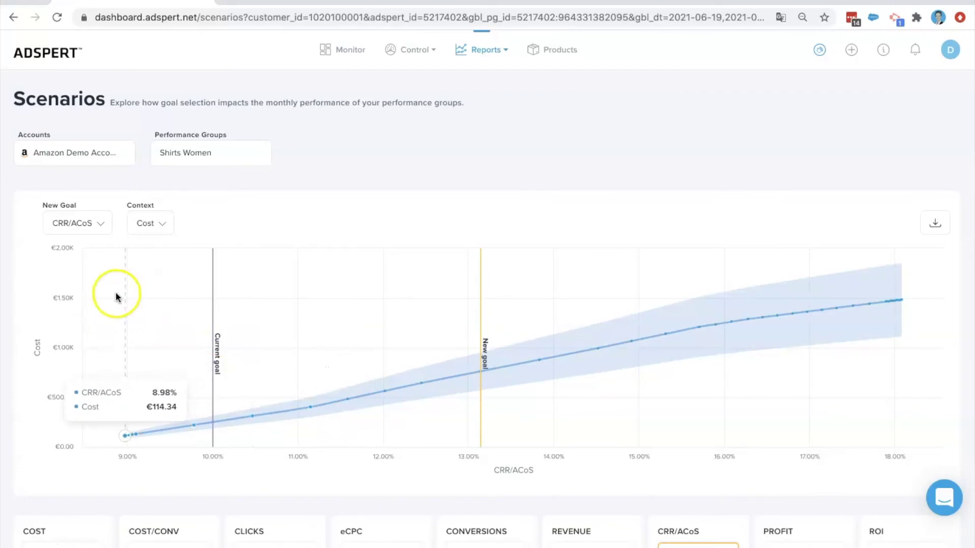
left_click(162, 224)
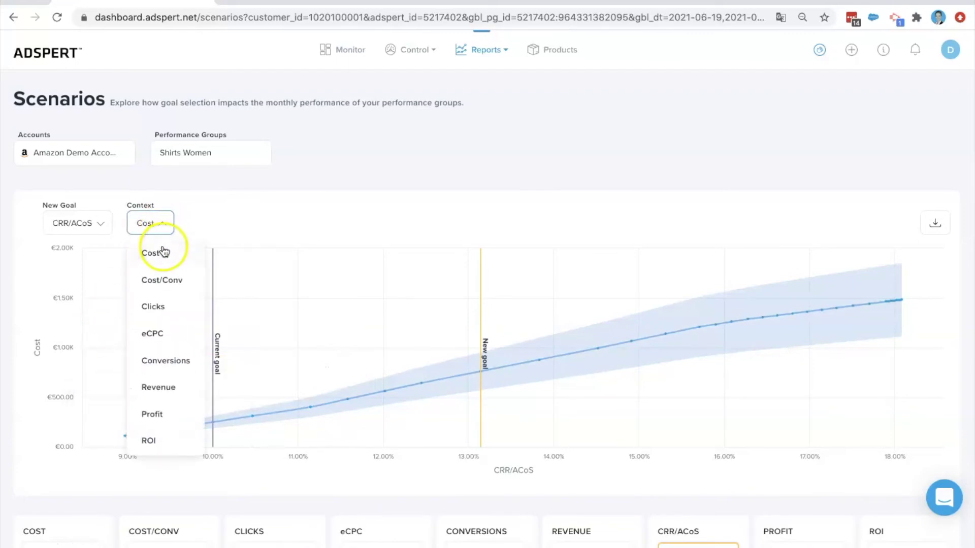
Plot the scenario against Conversions with a 13.14% CRR/ACoS goal, then open Budget Suggestions.
left_click(158, 359)
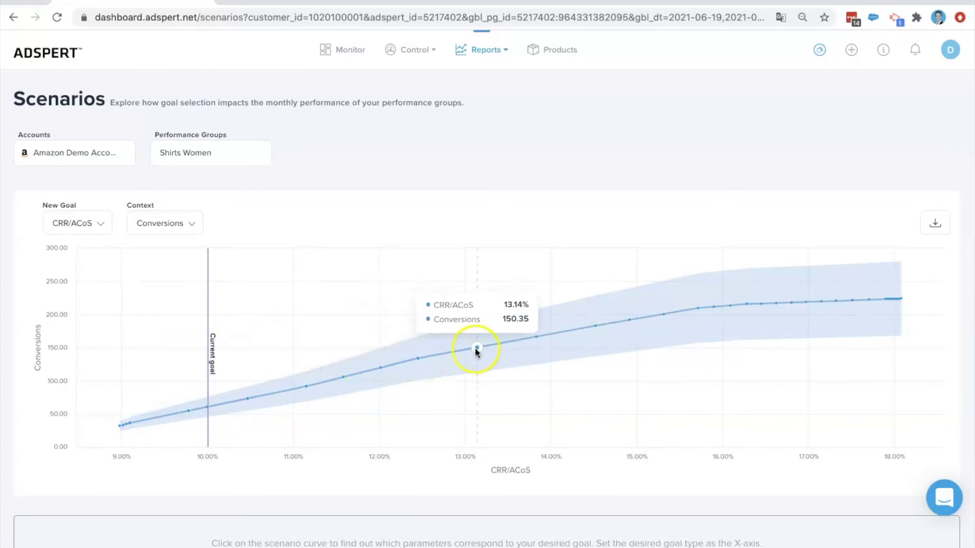
left_click(476, 350)
scroll(473, 348, "down", 2)
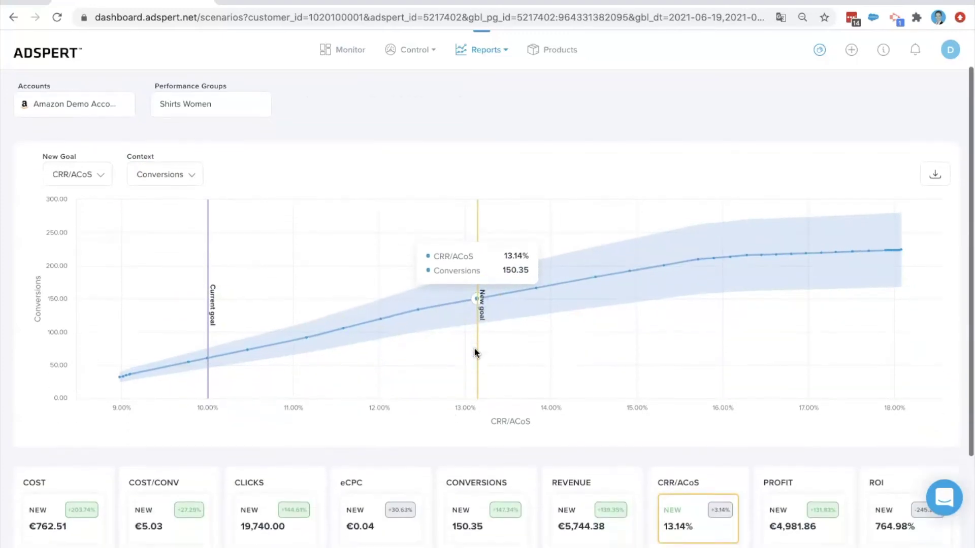
scroll(474, 348, "down", 1)
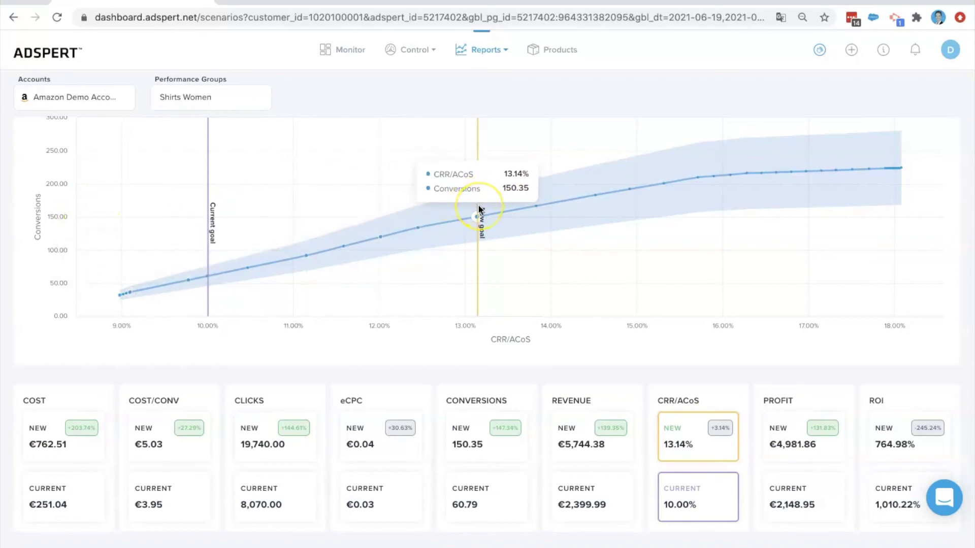
scroll(478, 209, "up", 3)
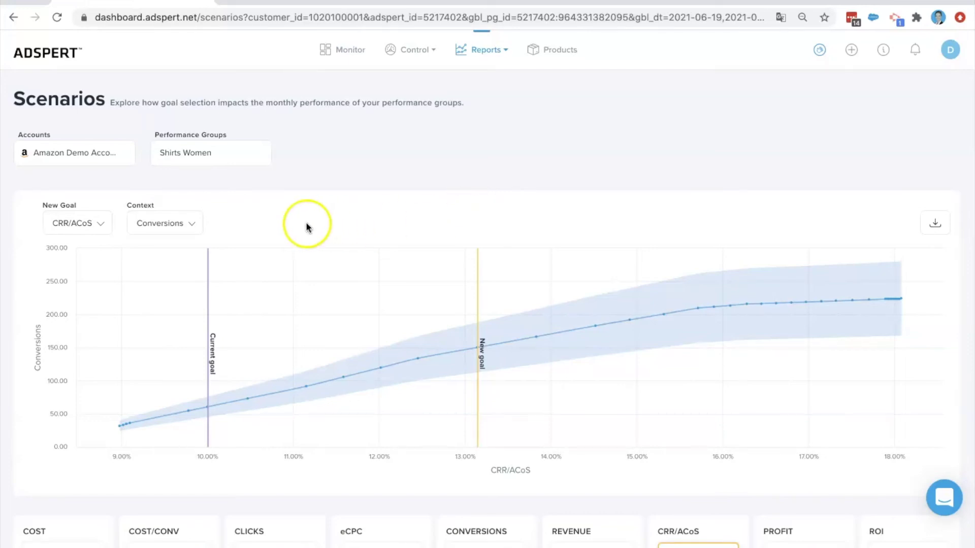
left_click(190, 224)
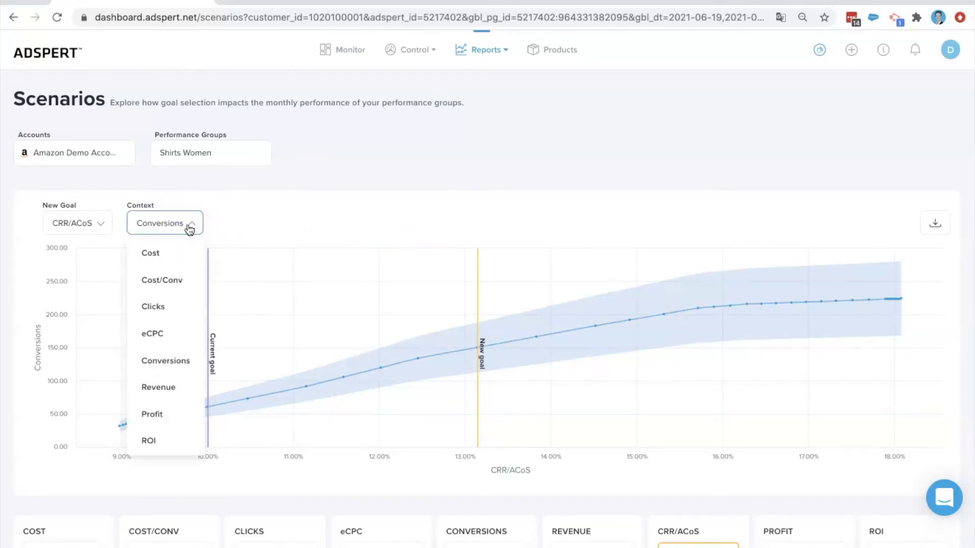
left_click(175, 361)
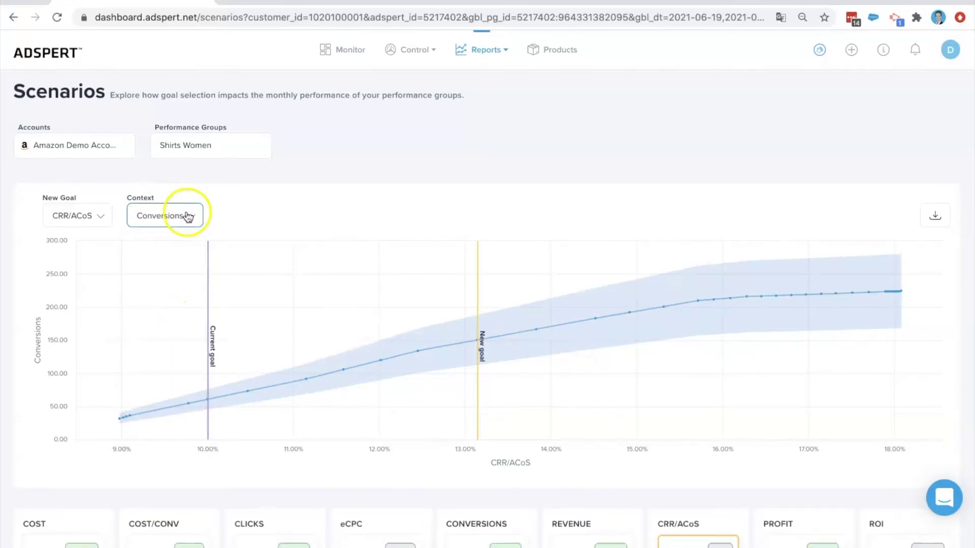
left_click(491, 50)
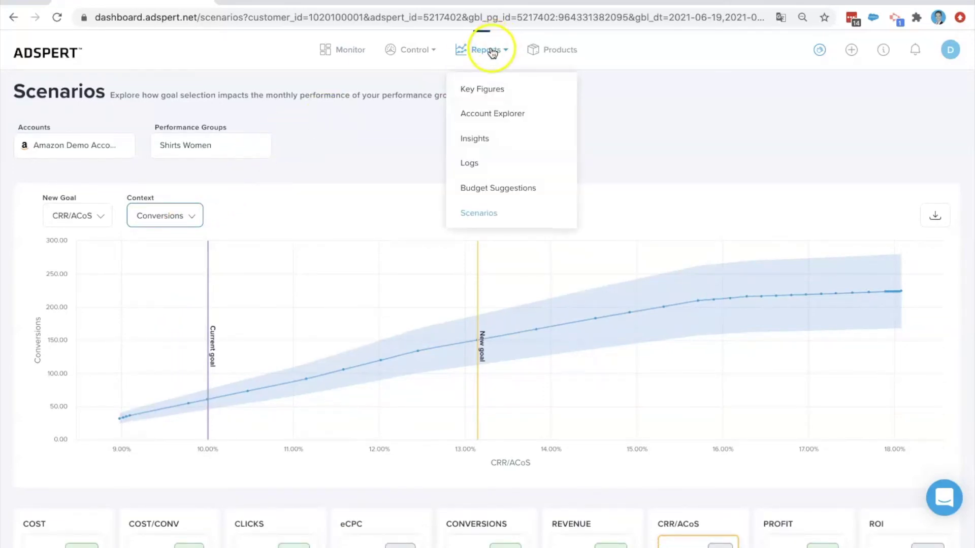
left_click(471, 190)
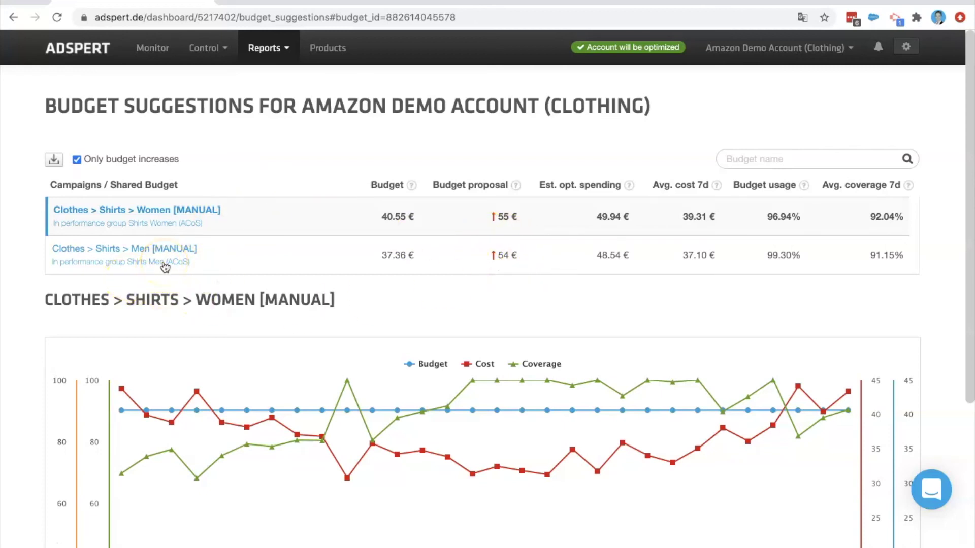
Leave the budget suggestions for the Products report of Shirts Women.
left_click(316, 58)
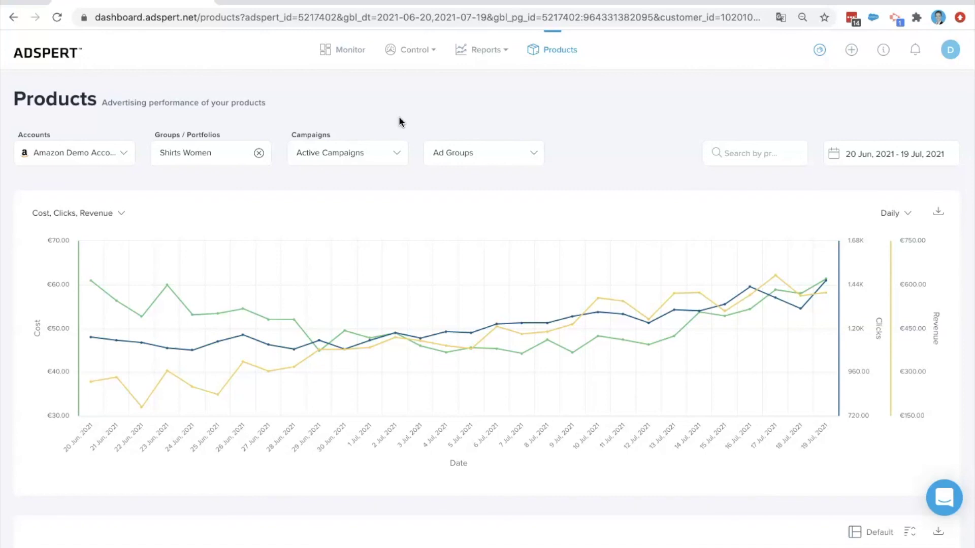
scroll(399, 122, "down", 5)
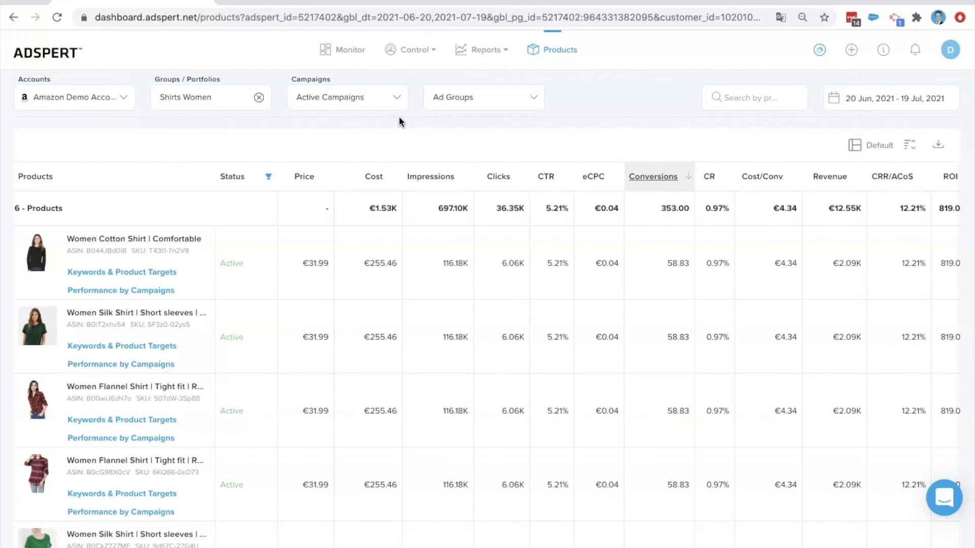
Open the product status filter on the Shirts Women products table.
left_click(268, 177)
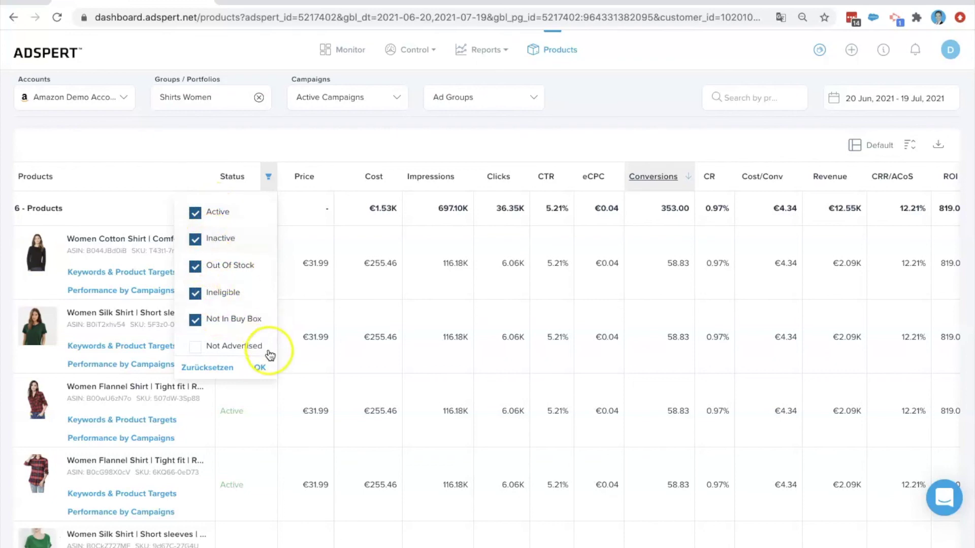
left_click(259, 369)
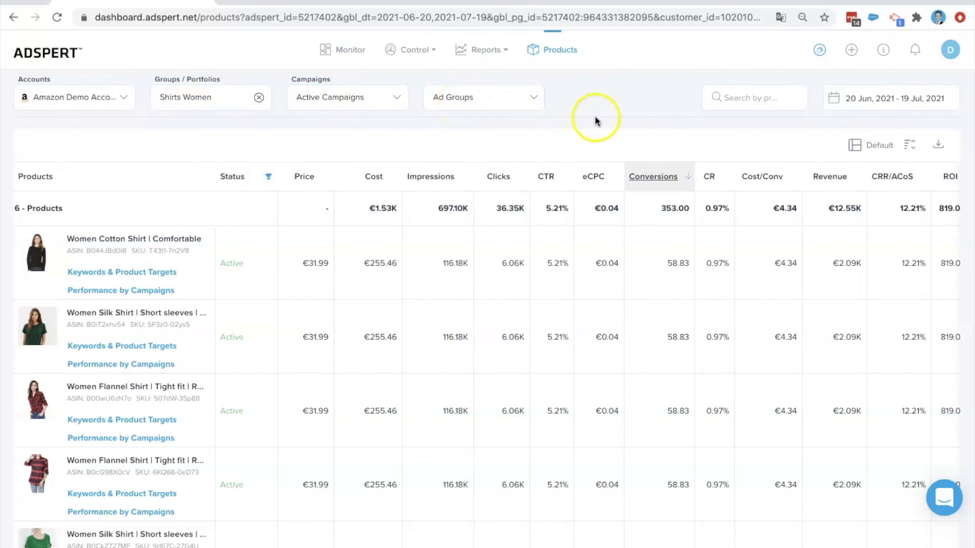
left_click(464, 114)
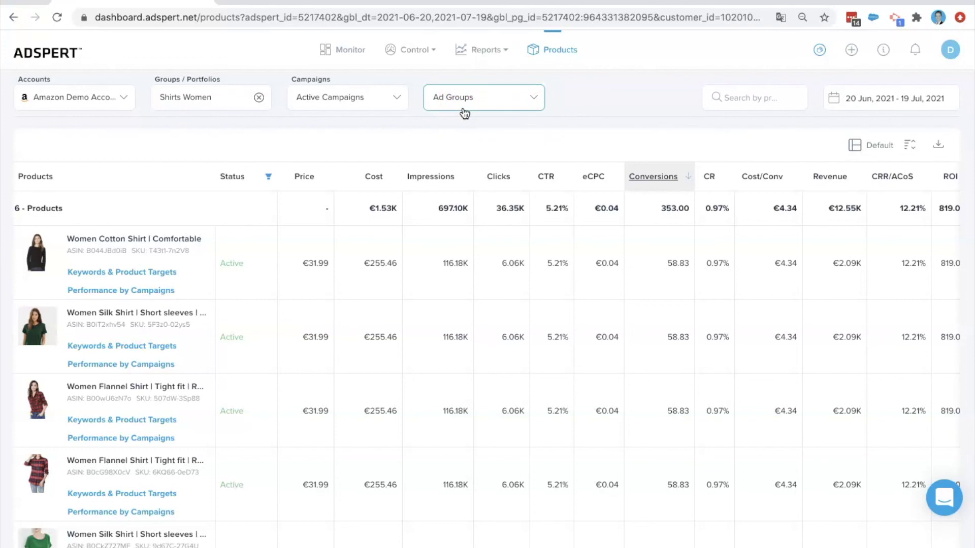
left_click(506, 104)
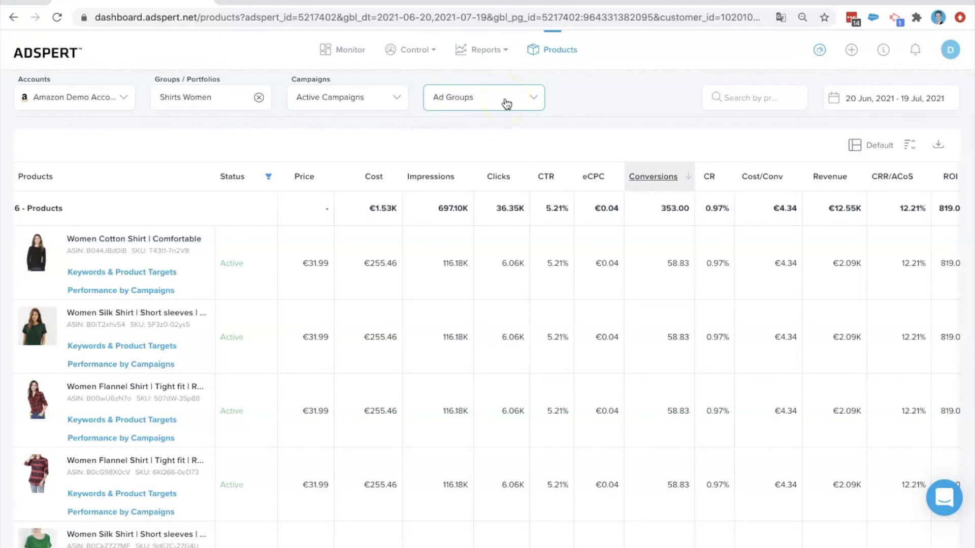